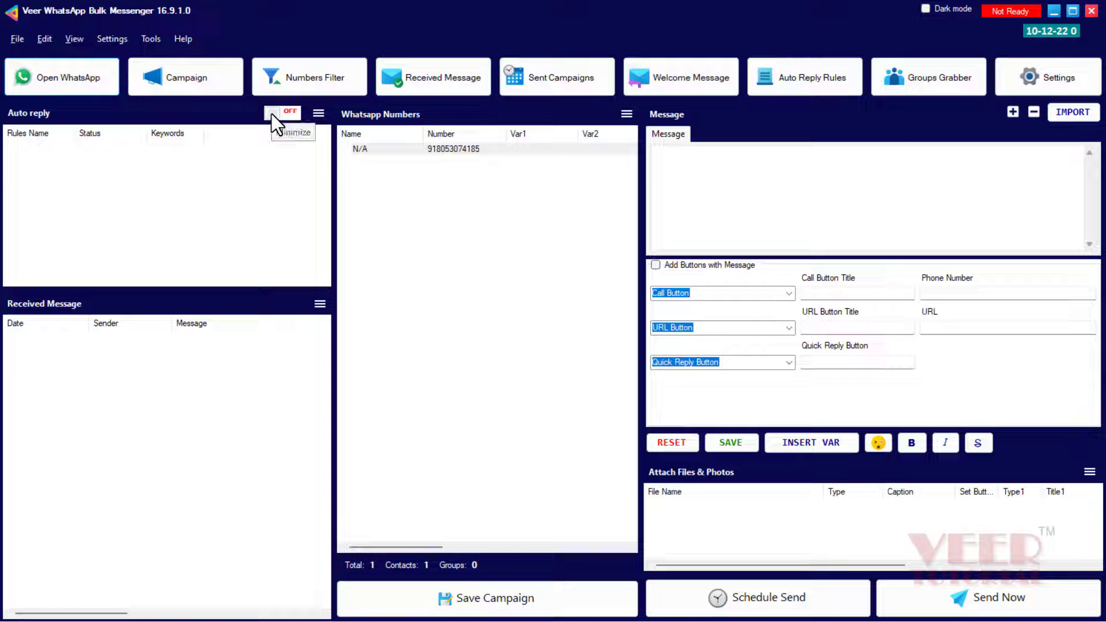
Connect the messenger to WhatsApp Web, then close the WhatsApp window so the status shows Ready
left_click(54, 82)
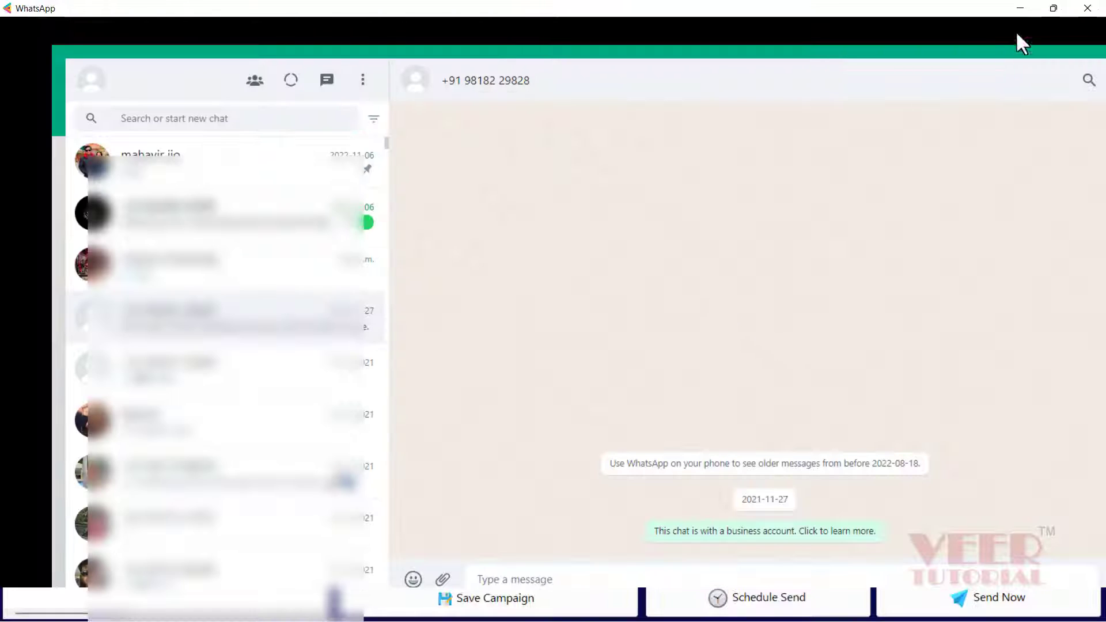
left_click(1087, 9)
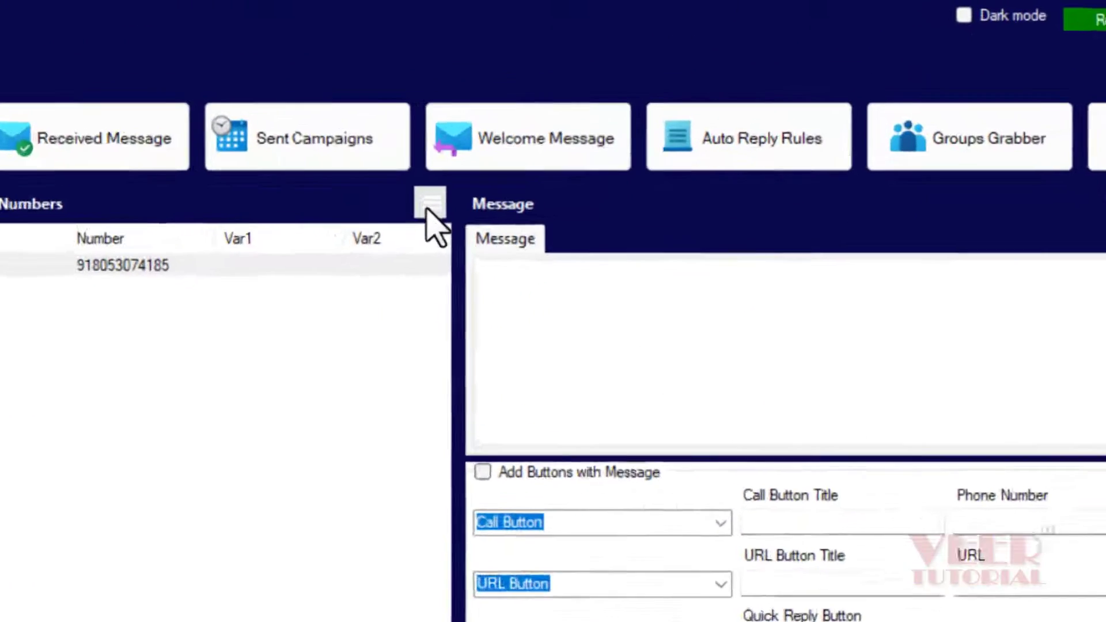
Import the WhatsApp contacts into the numbers list, then clear the list
left_click(625, 115)
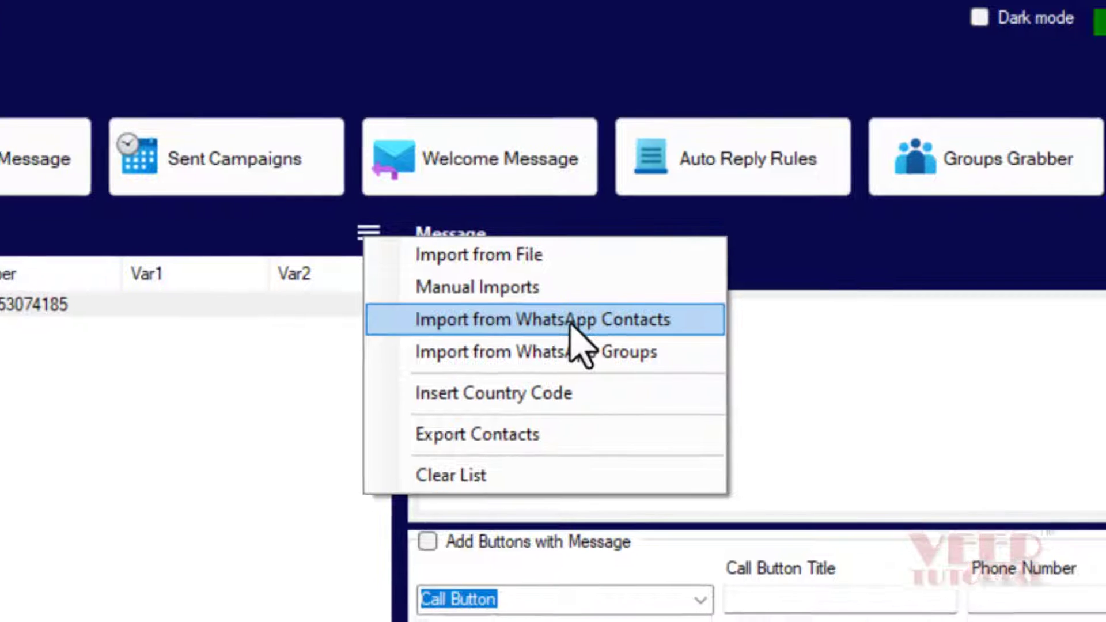
left_click(565, 326)
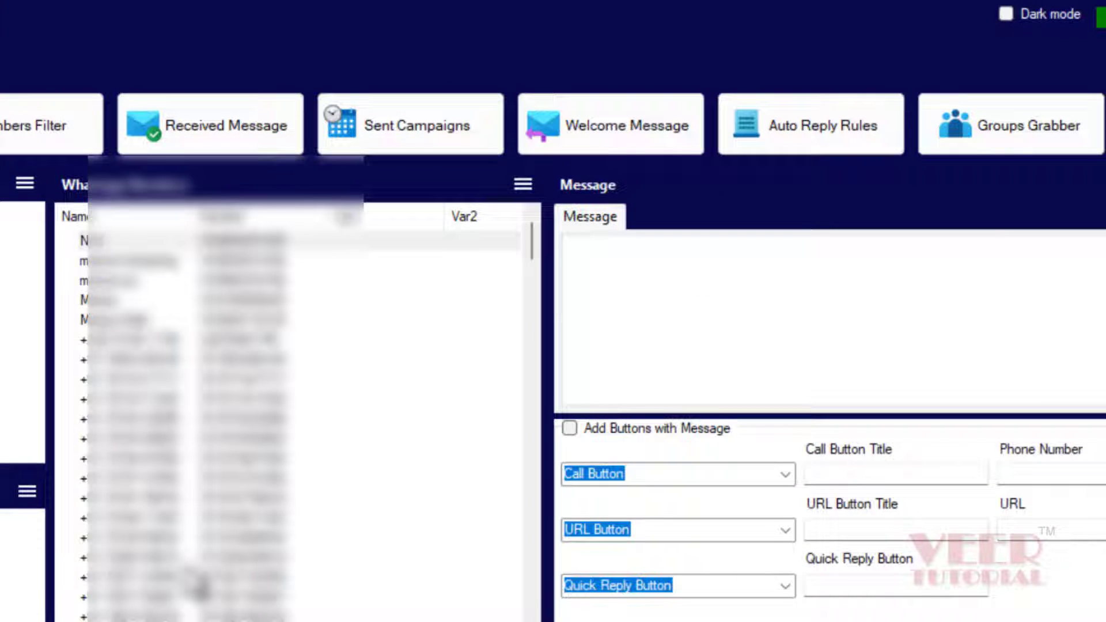
left_click(521, 185)
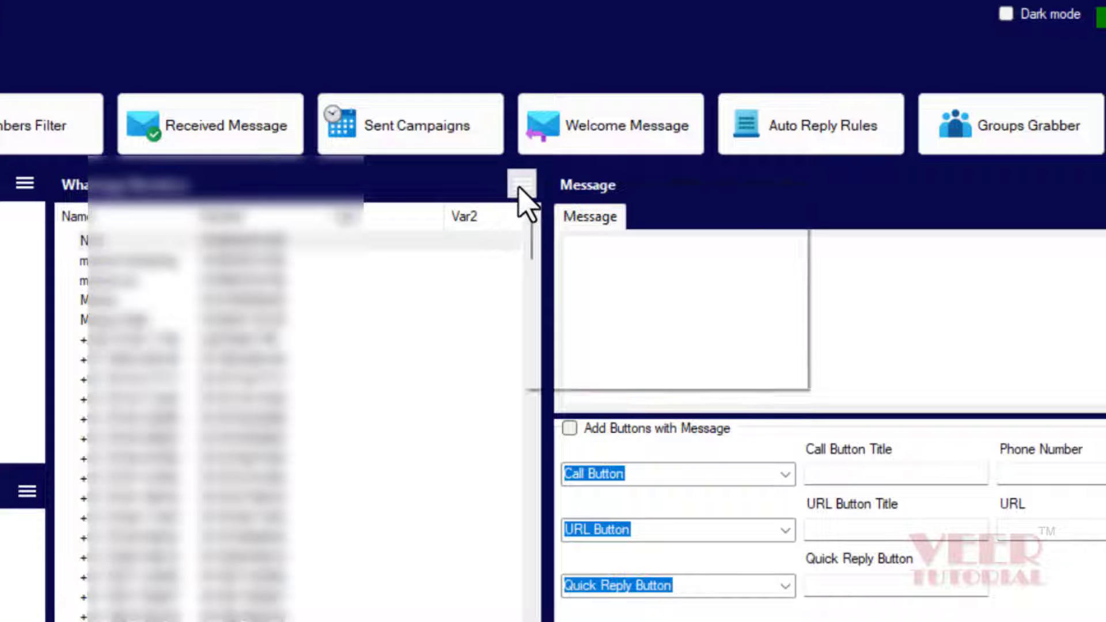
left_click(583, 375)
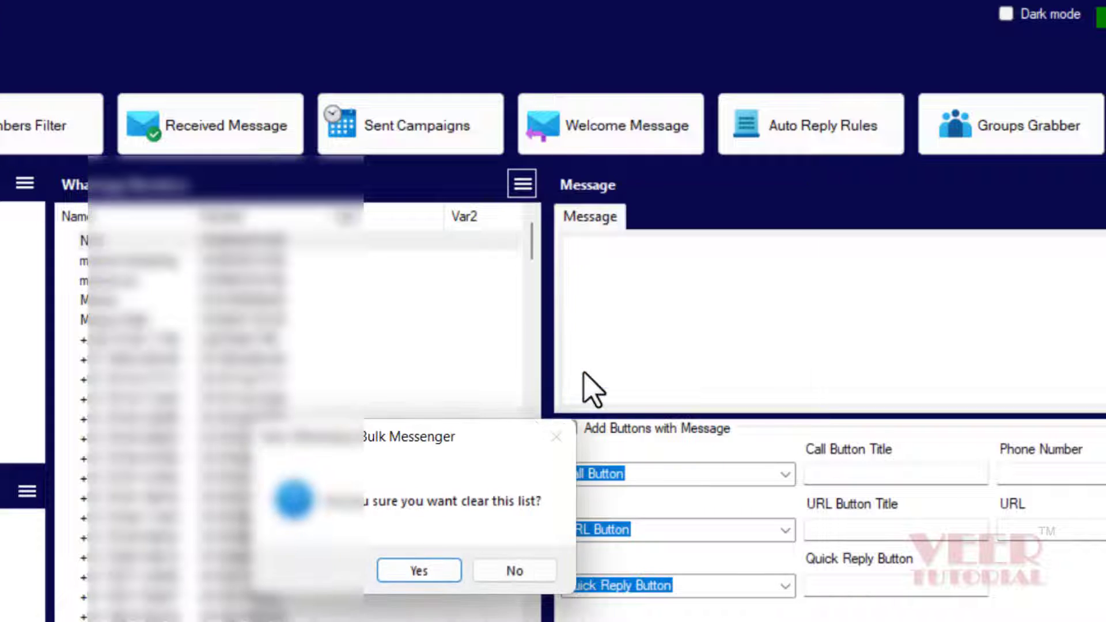
left_click(418, 570)
Start a manual contact import and copy the Excel mobile numbers in B2:B7
left_click(524, 183)
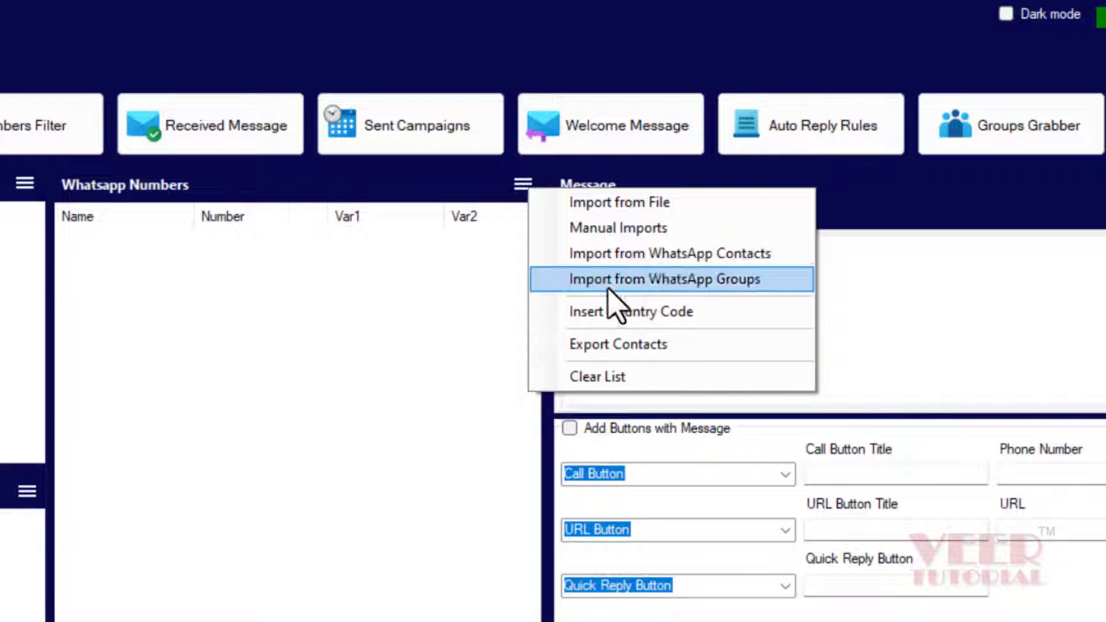
left_click(620, 230)
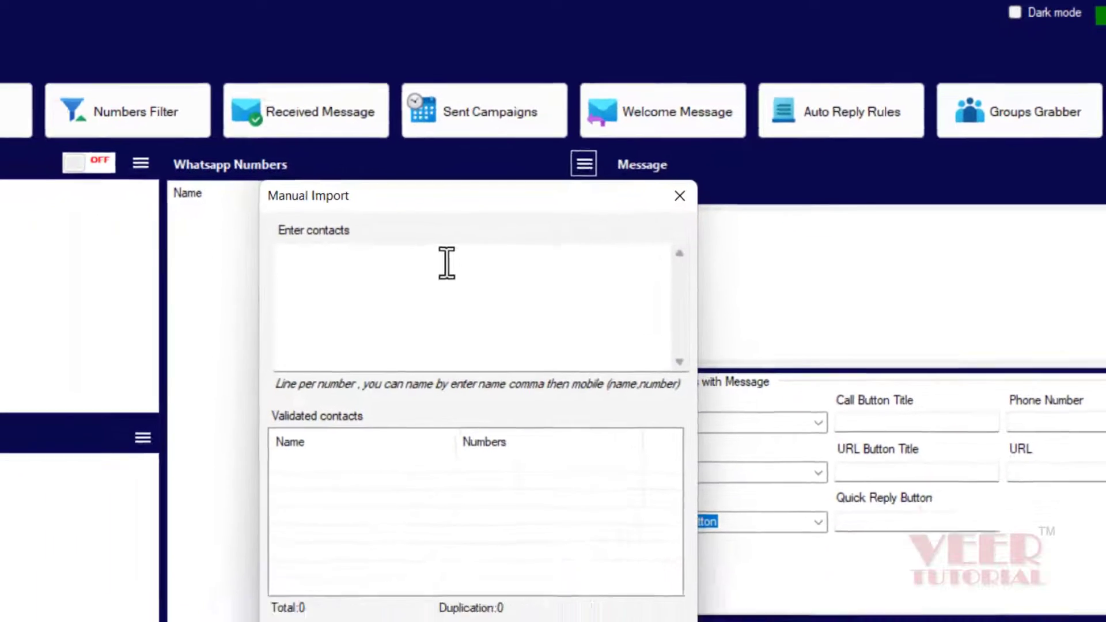
key("ctrl+v")
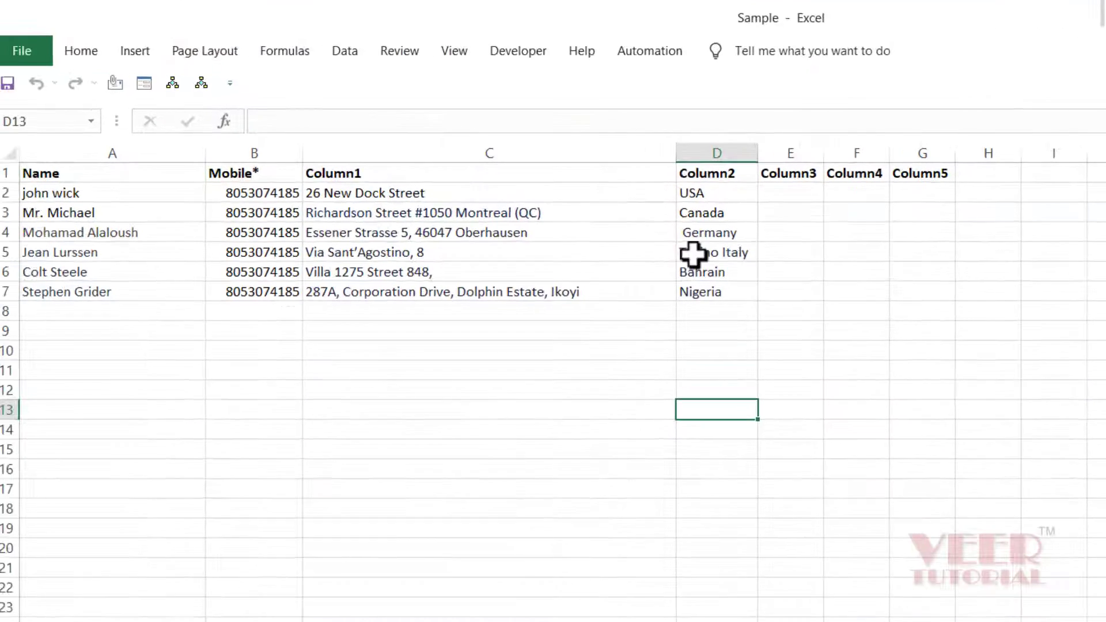
left_click_drag(289, 193, 287, 289)
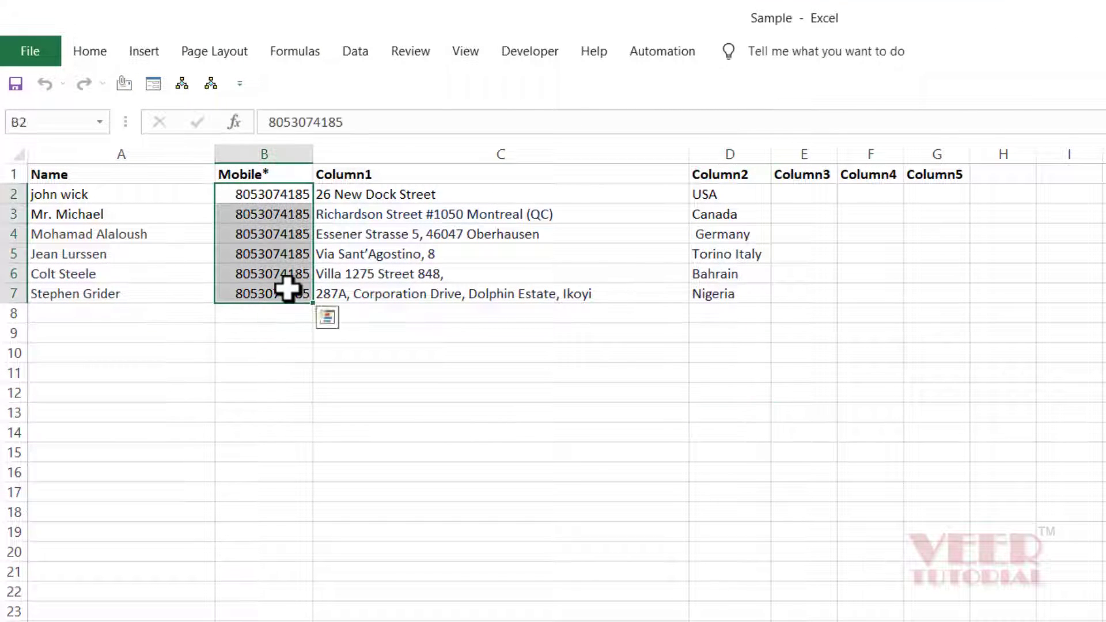
key("ctrl+c")
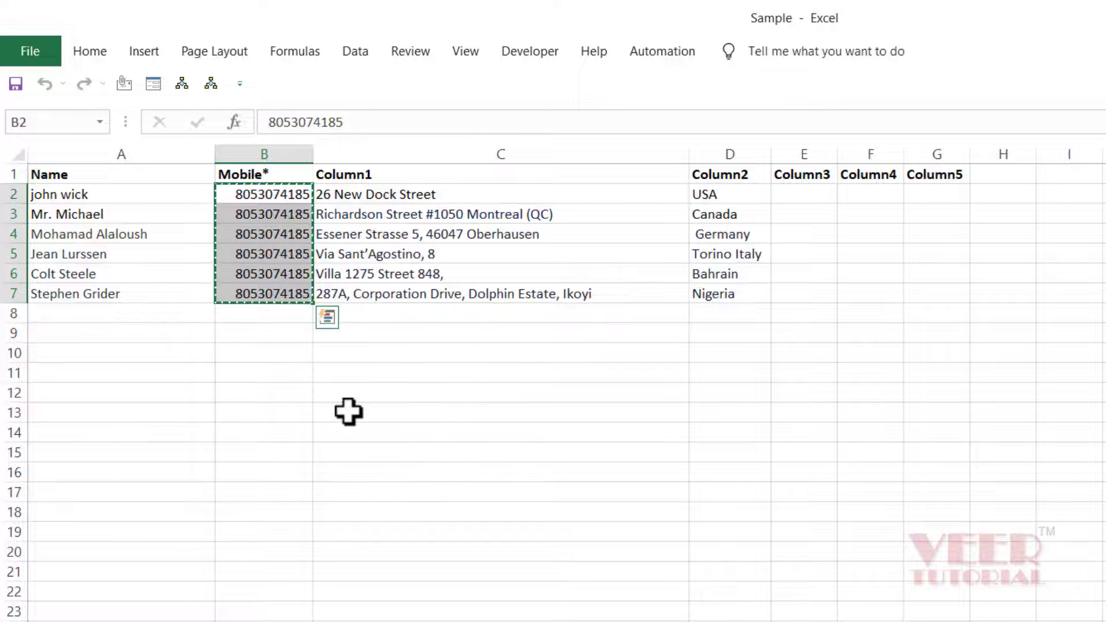
key("alt+Tab")
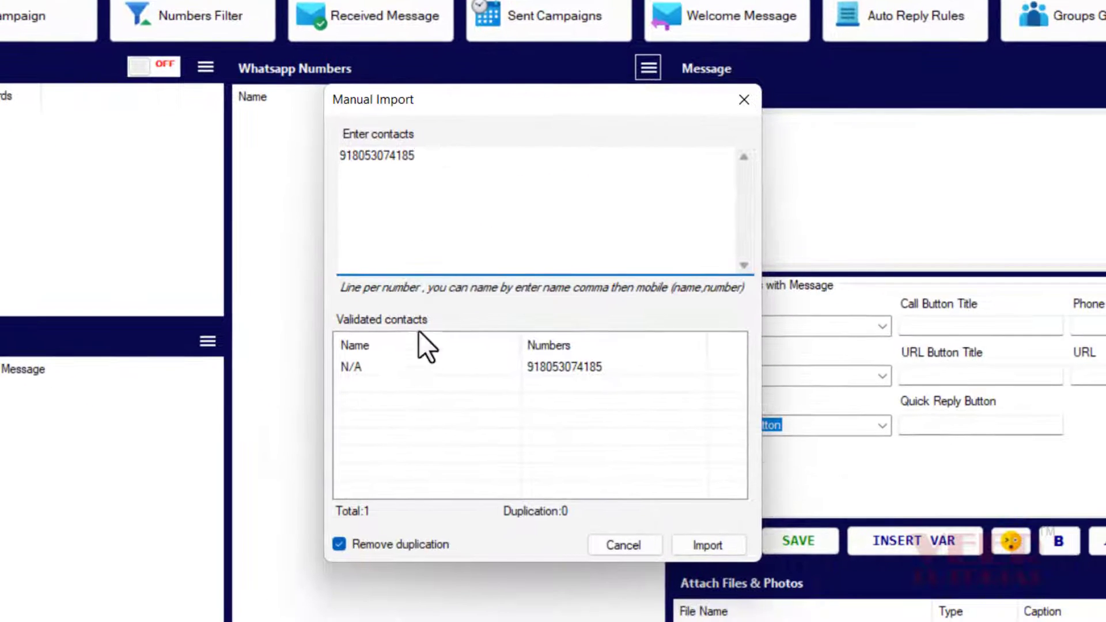
Paste the six numbers, delete the first line, untick Remove duplication, and import them
key("ctrl+v")
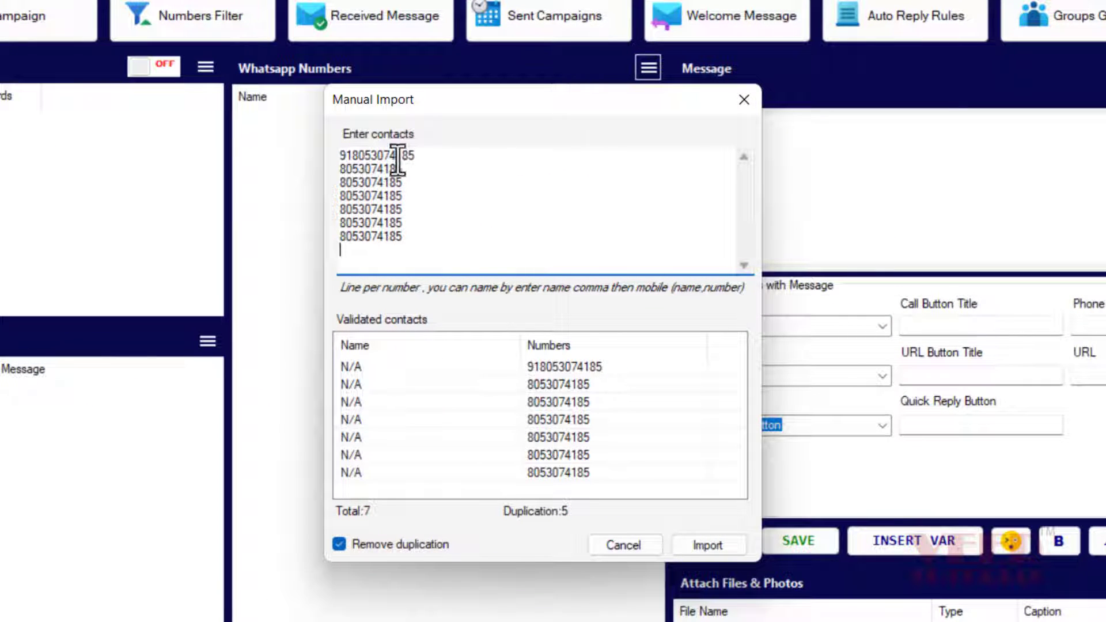
left_click_drag(405, 155, 334, 161)
key("BackSpace")
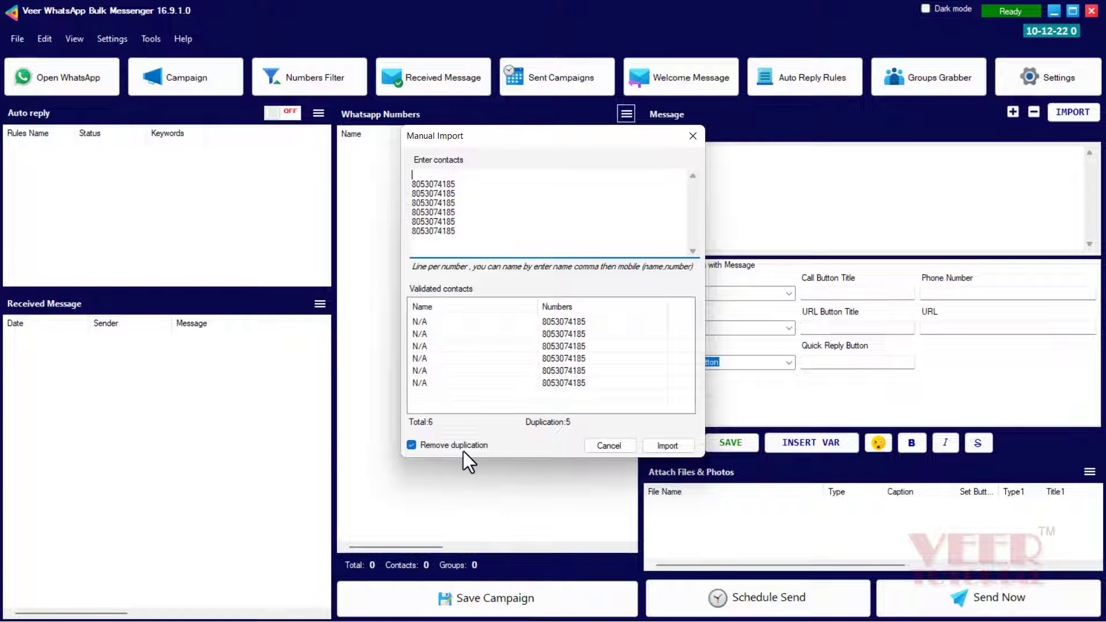
left_click(411, 448)
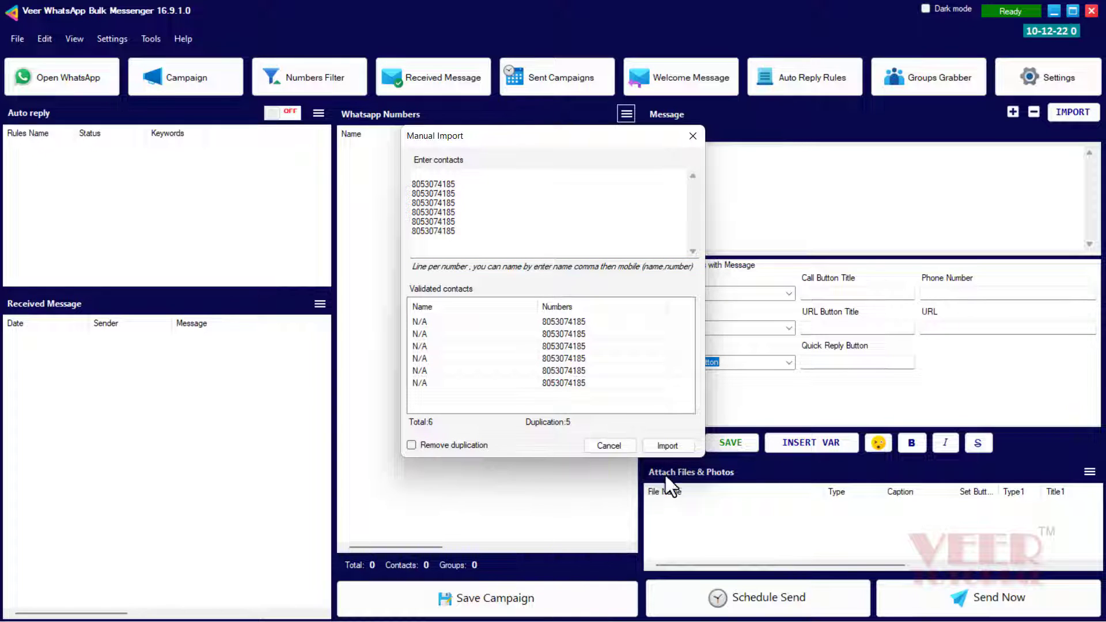
left_click(668, 444)
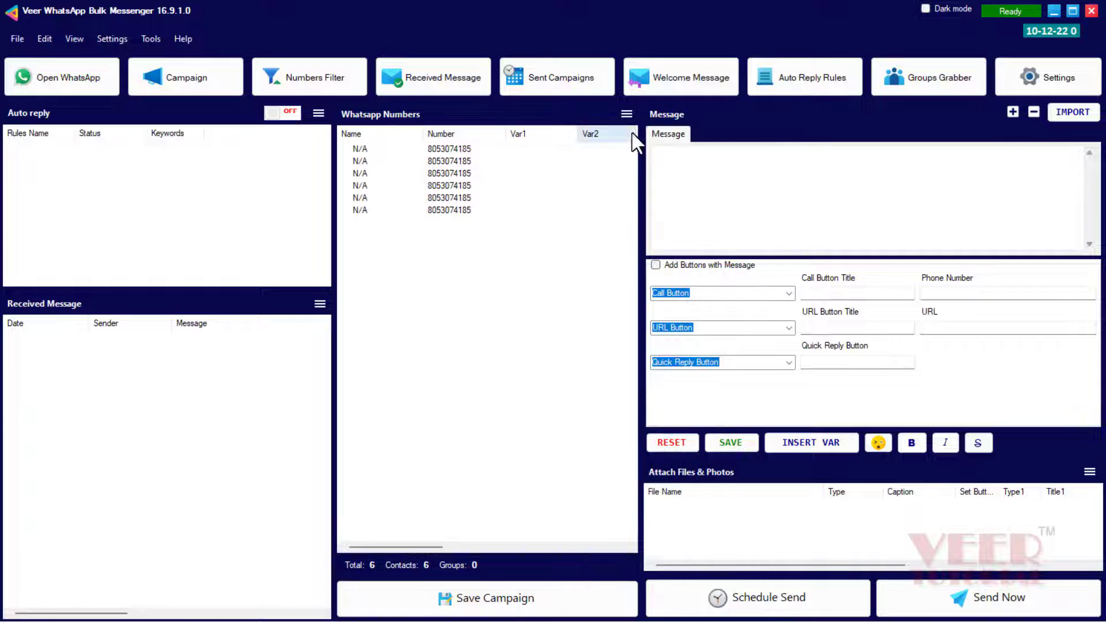
Insert country code 91 before all six numbers in the list
left_click(627, 114)
left_click(659, 189)
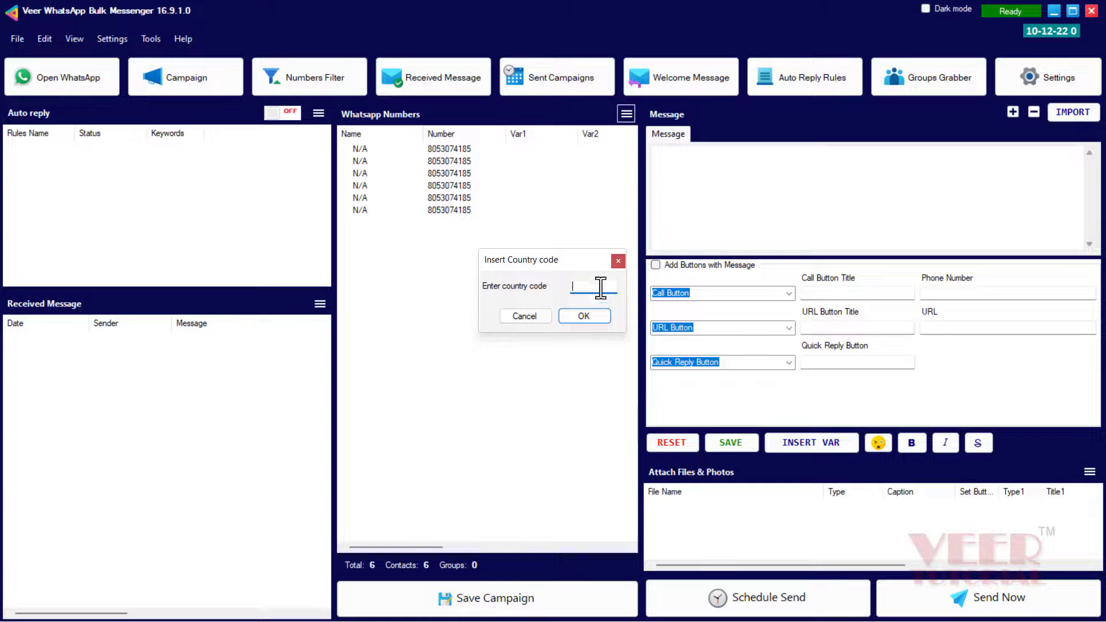
type("91")
left_click(579, 312)
left_click(691, 186)
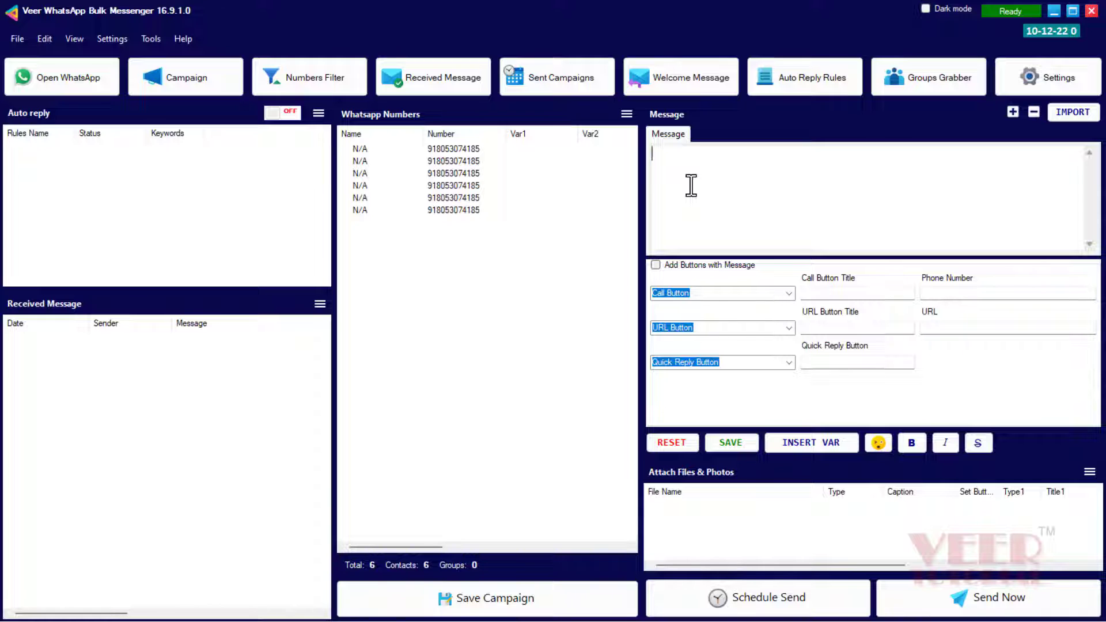
Paste the welcome message and send it to all six numbers in Blind Mode
key("ctrl+v")
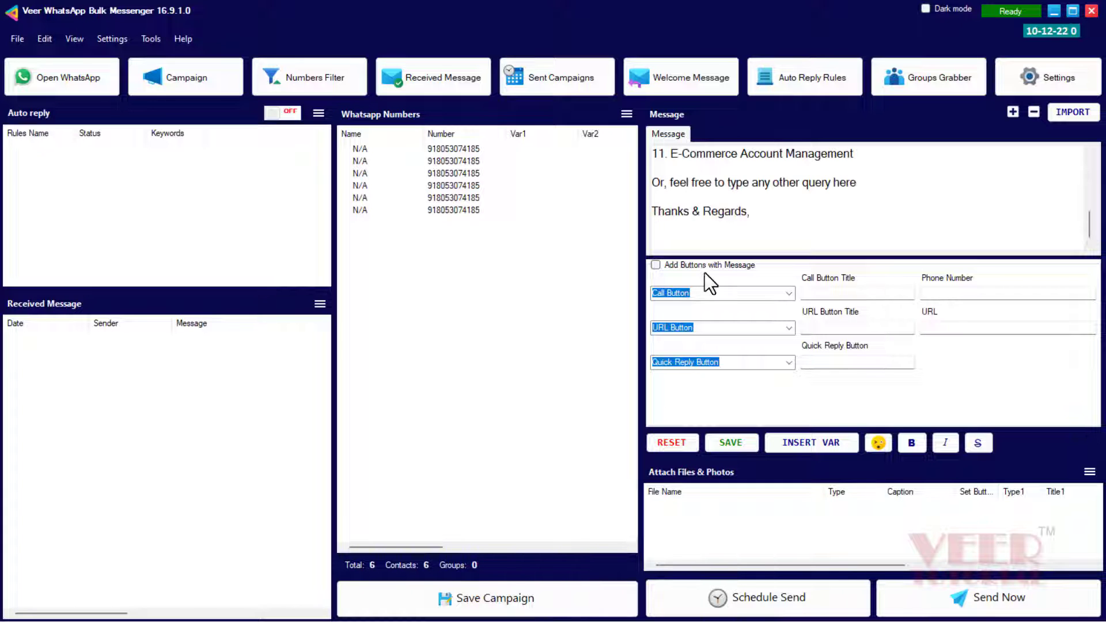
left_click(982, 599)
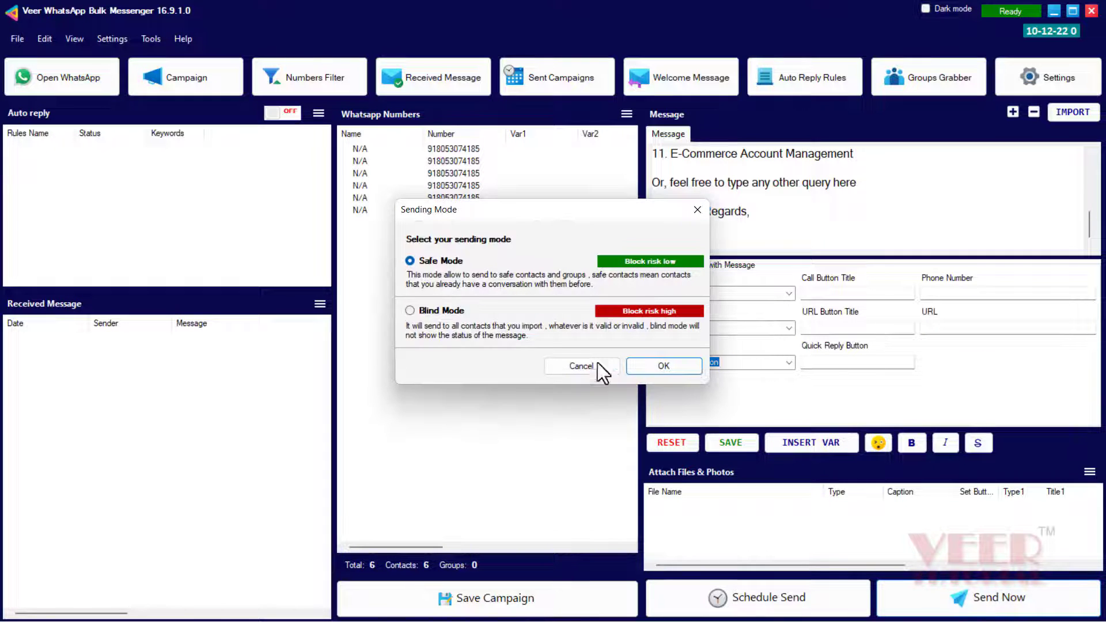
left_click(441, 309)
left_click(647, 366)
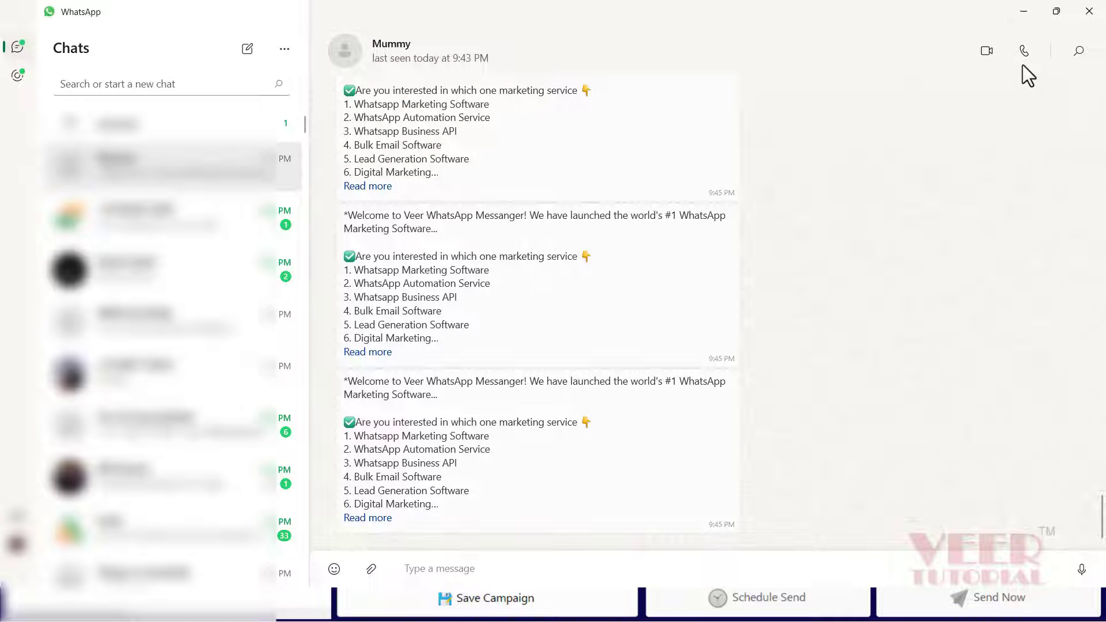
left_click(1015, 12)
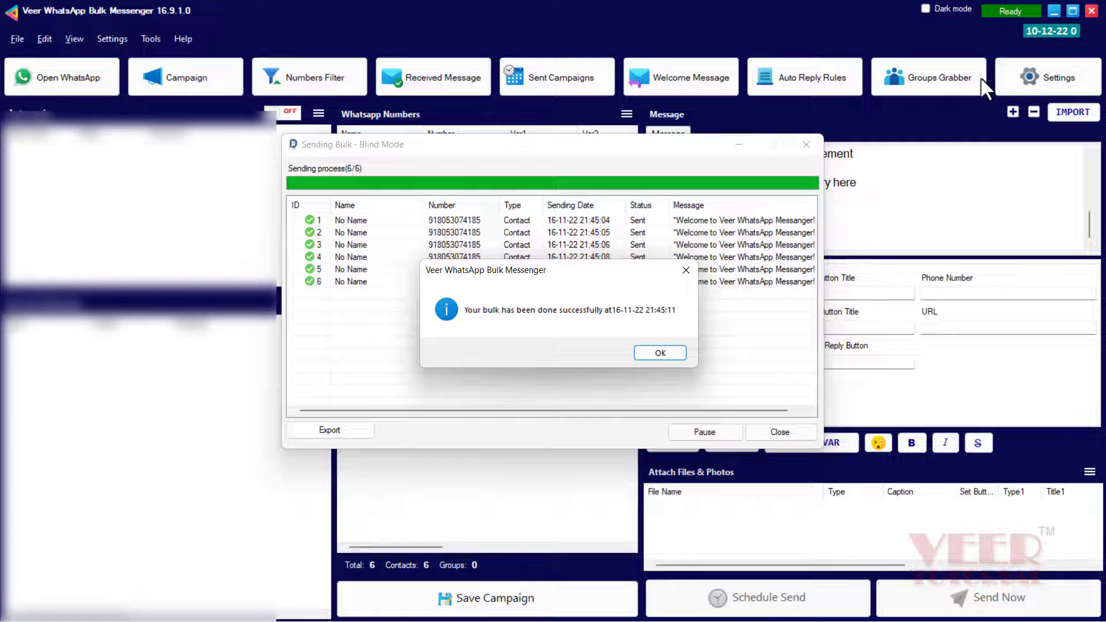
left_click(653, 355)
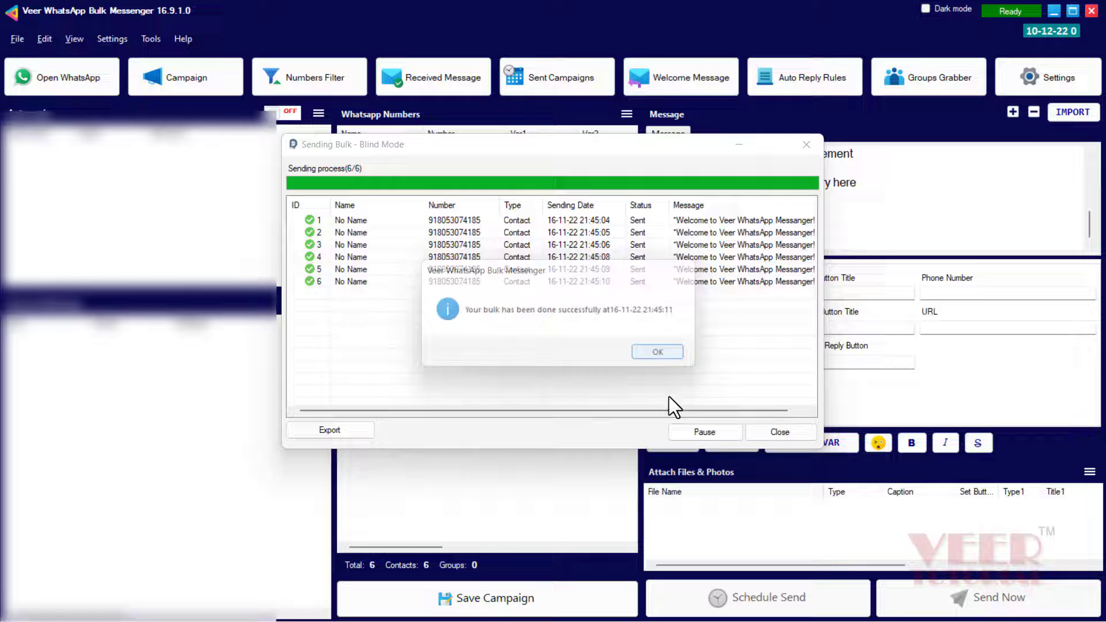
left_click(773, 432)
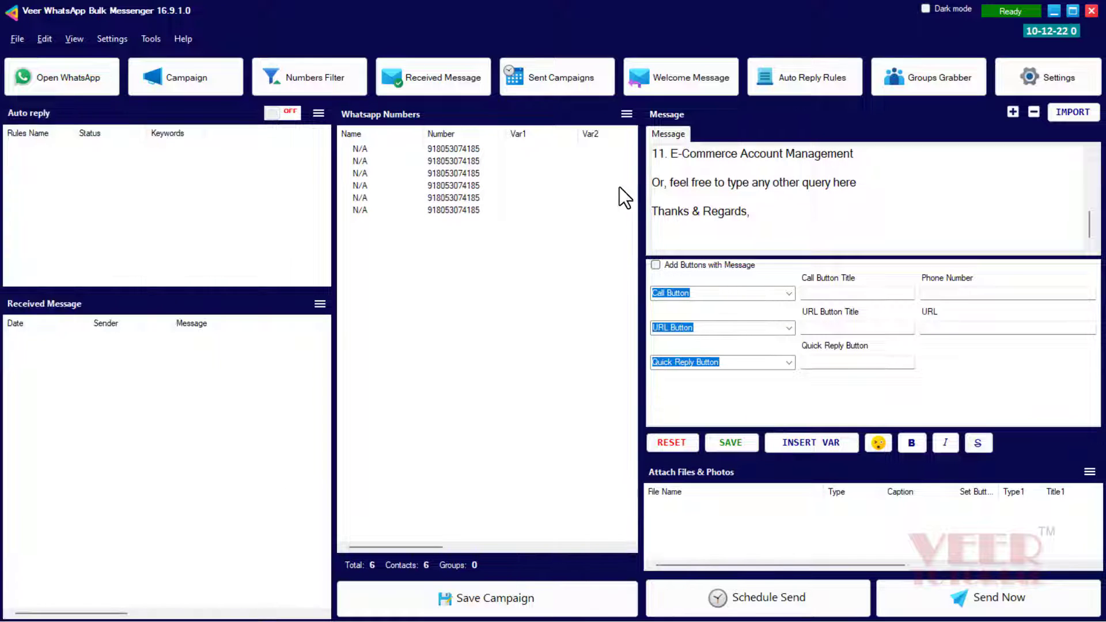
In the Numbers Filter, import from file and pick Sample.xlsx on the Desktop
left_click(303, 87)
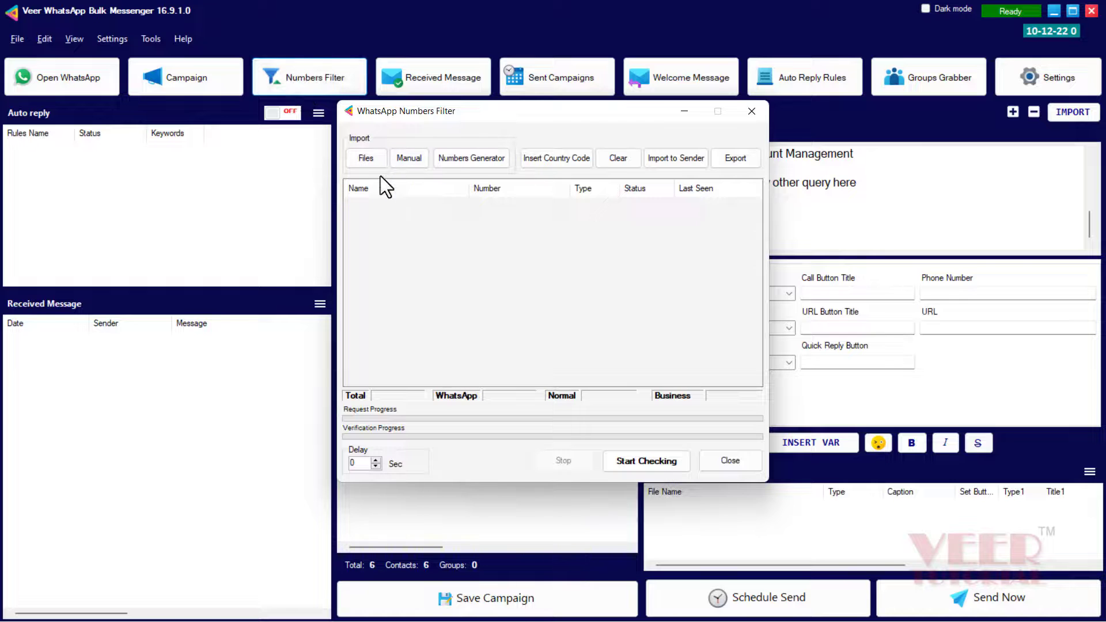
left_click(366, 162)
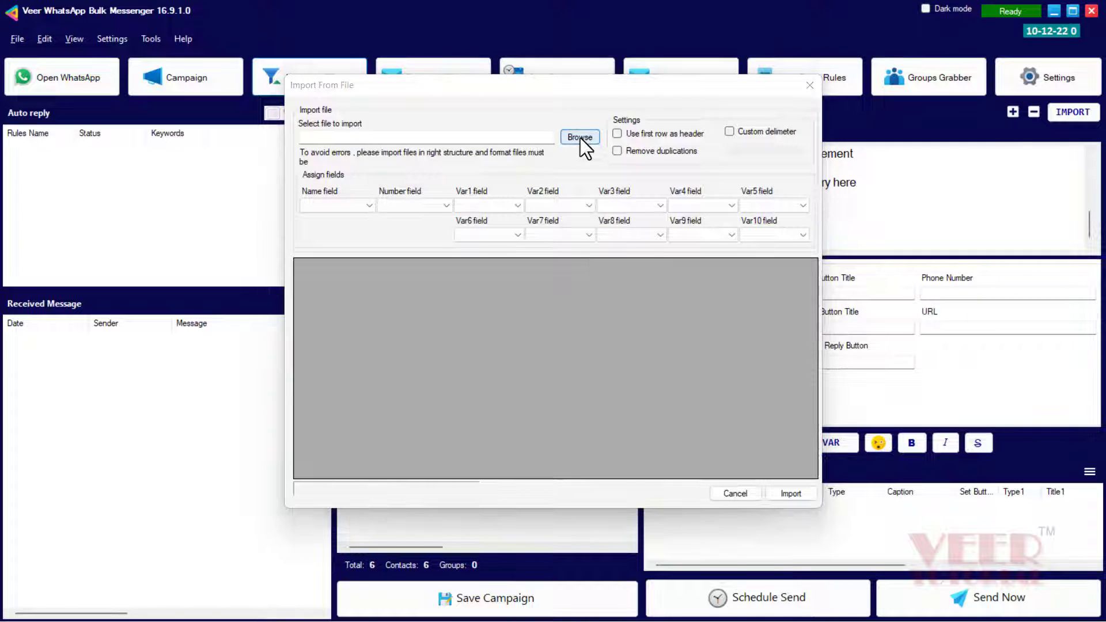
left_click(579, 137)
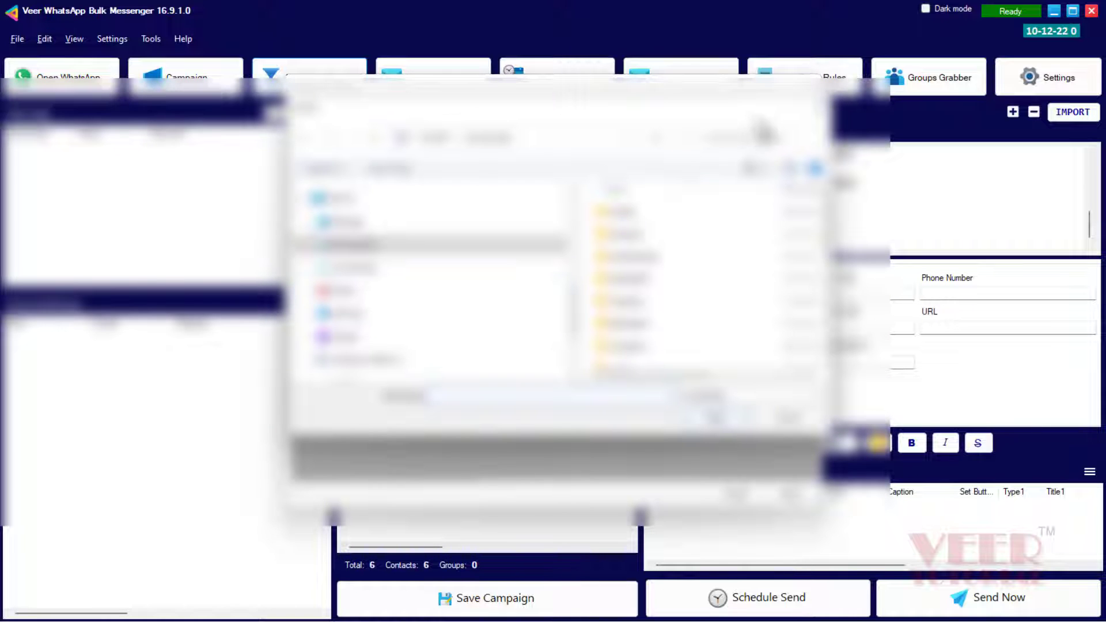
double_click(752, 115)
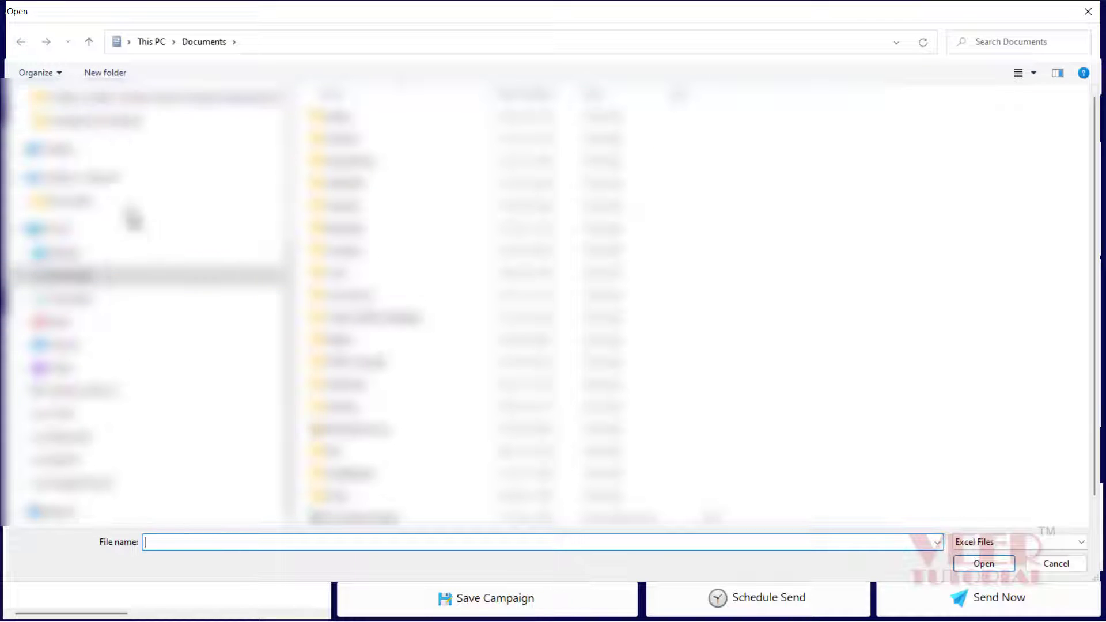
scroll(59, 234, "up", 4)
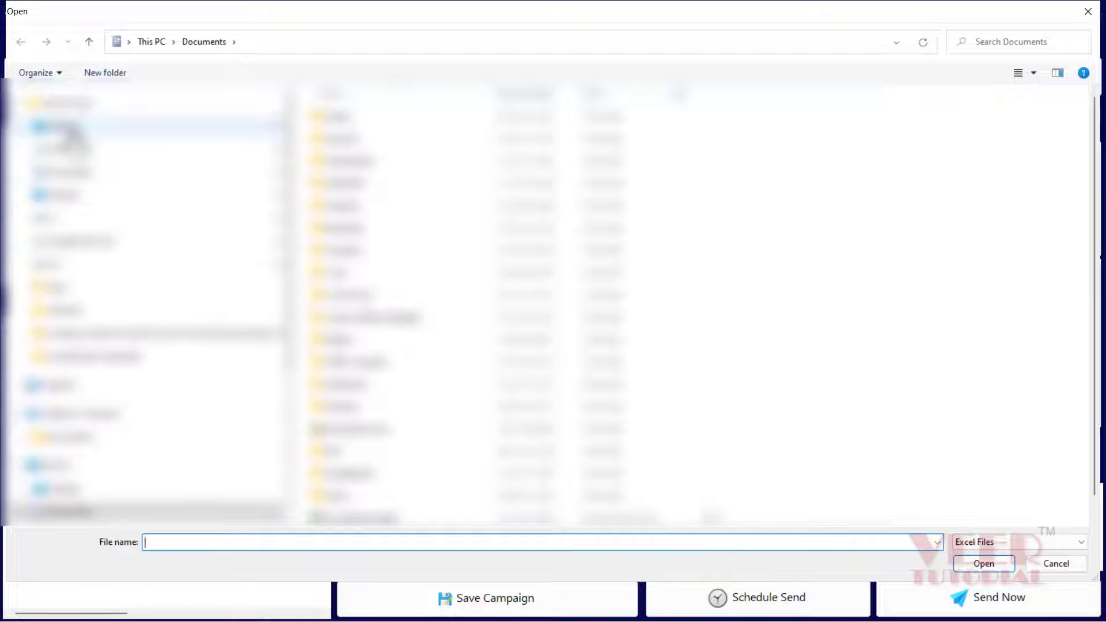
left_click(65, 126)
left_click(740, 130)
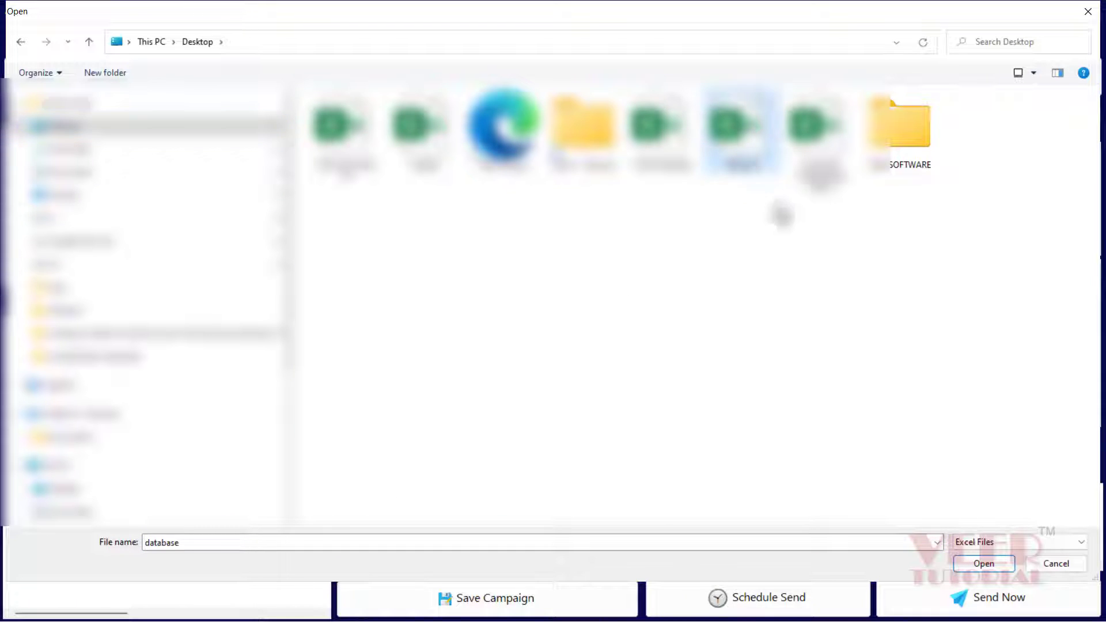
left_click(423, 135)
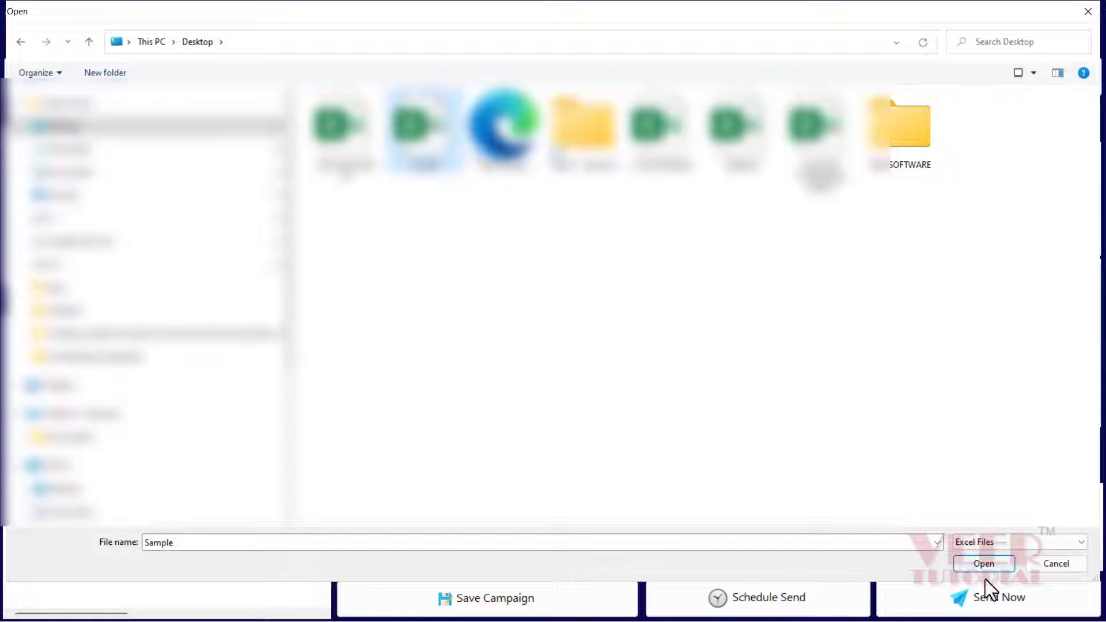
left_click(977, 565)
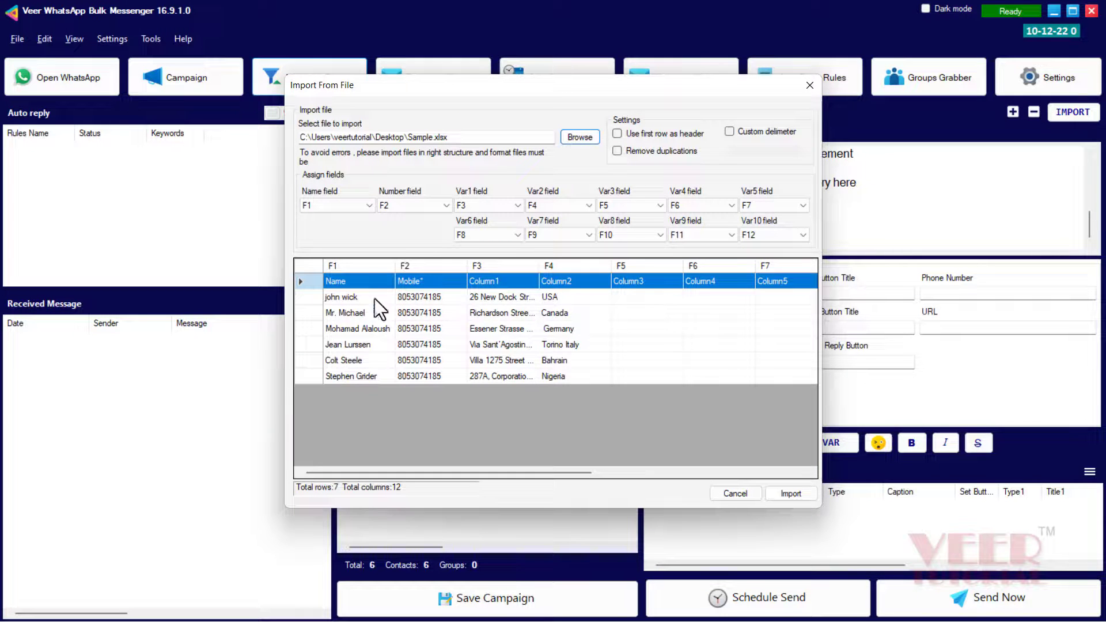
Import the six Sample.xlsx contacts using the first row as headers
left_click(617, 133)
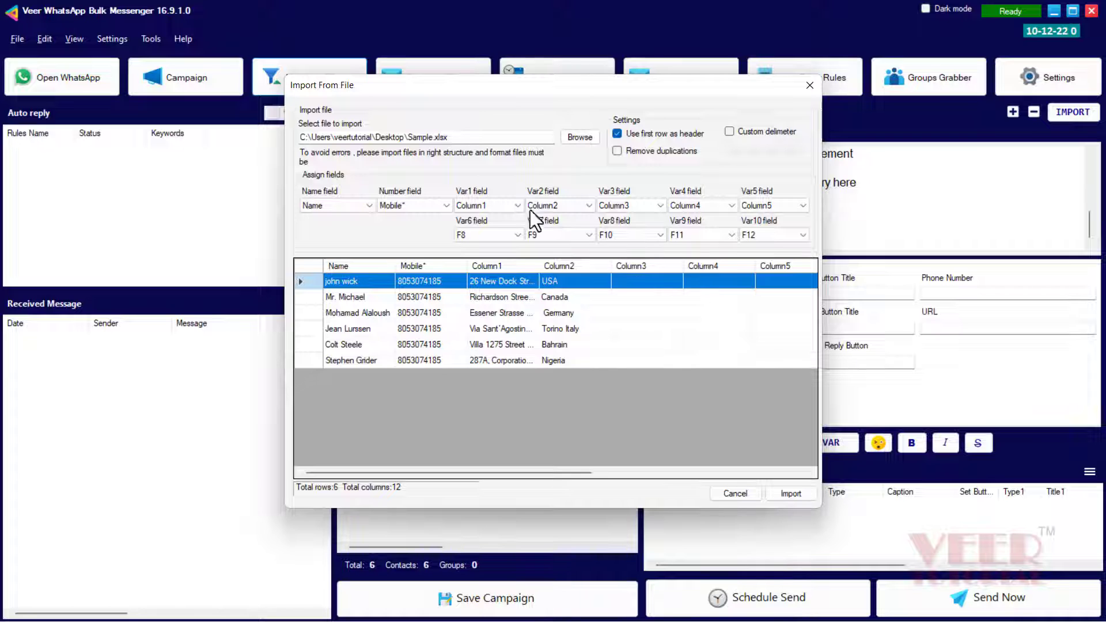
left_click(789, 493)
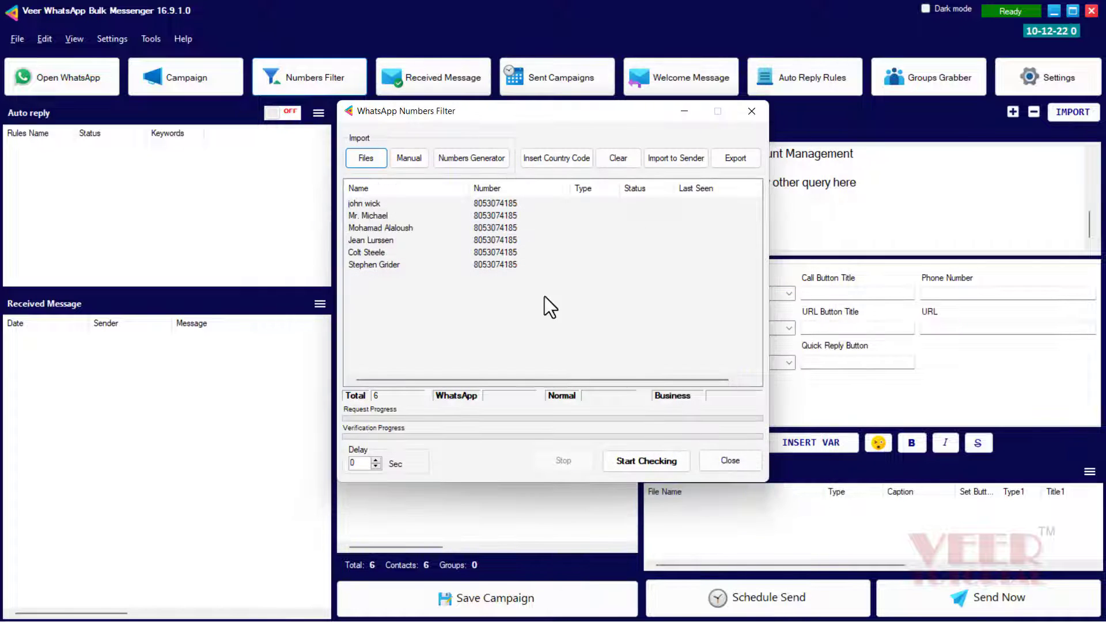
Prefix the six filter numbers with 91 and check which are on WhatsApp
left_click(544, 157)
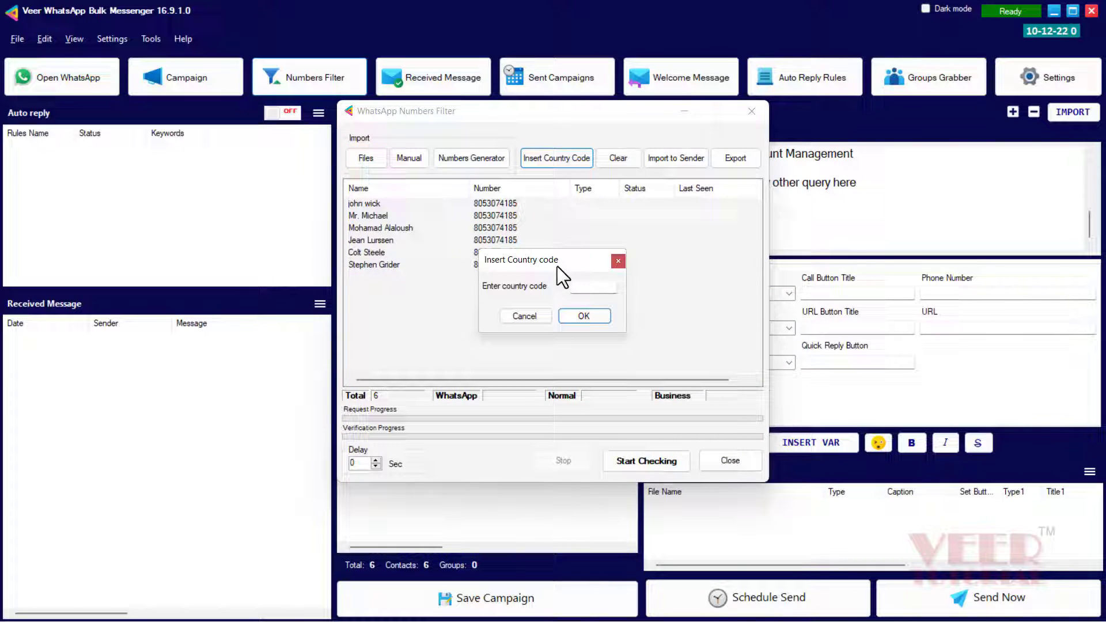
left_click(581, 316)
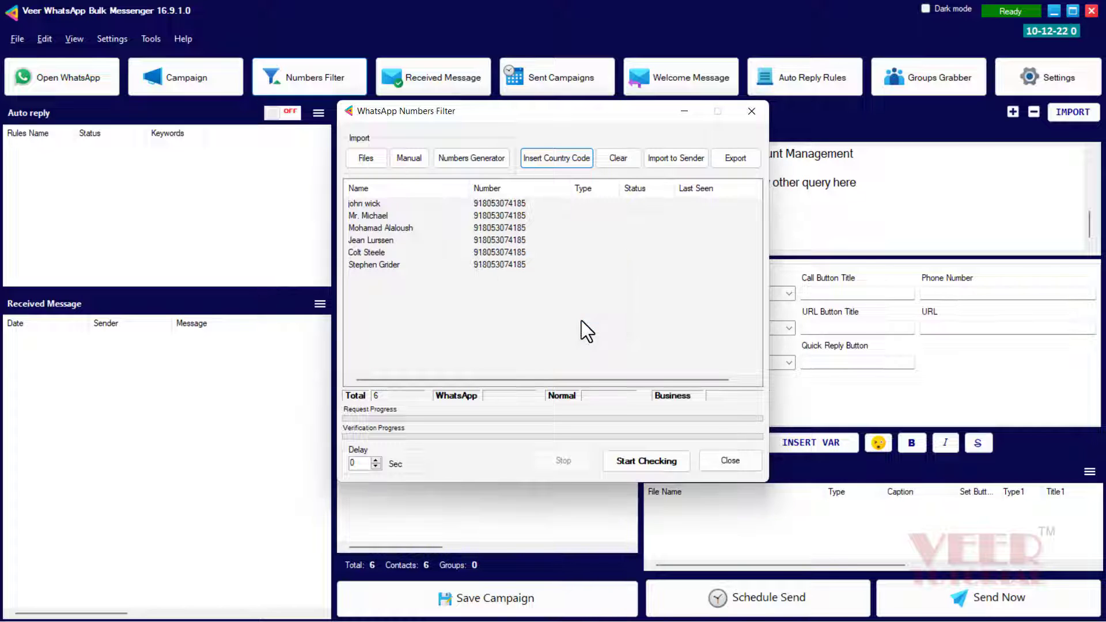
left_click(635, 461)
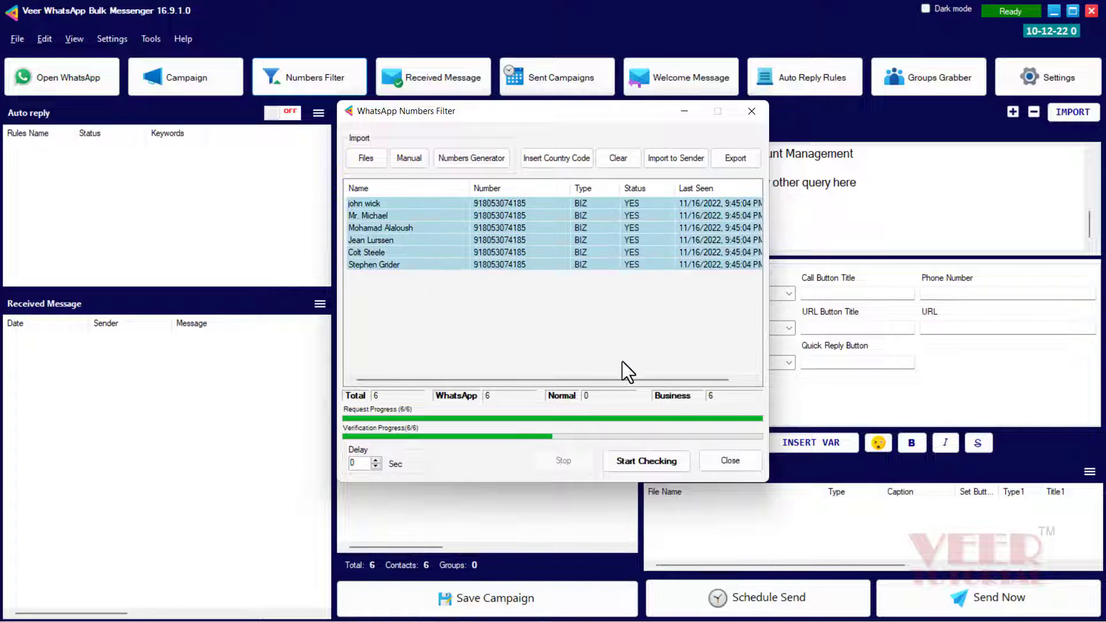
Empty the main window's sending numbers list
left_click(660, 157)
left_click_drag(622, 116, 910, 126)
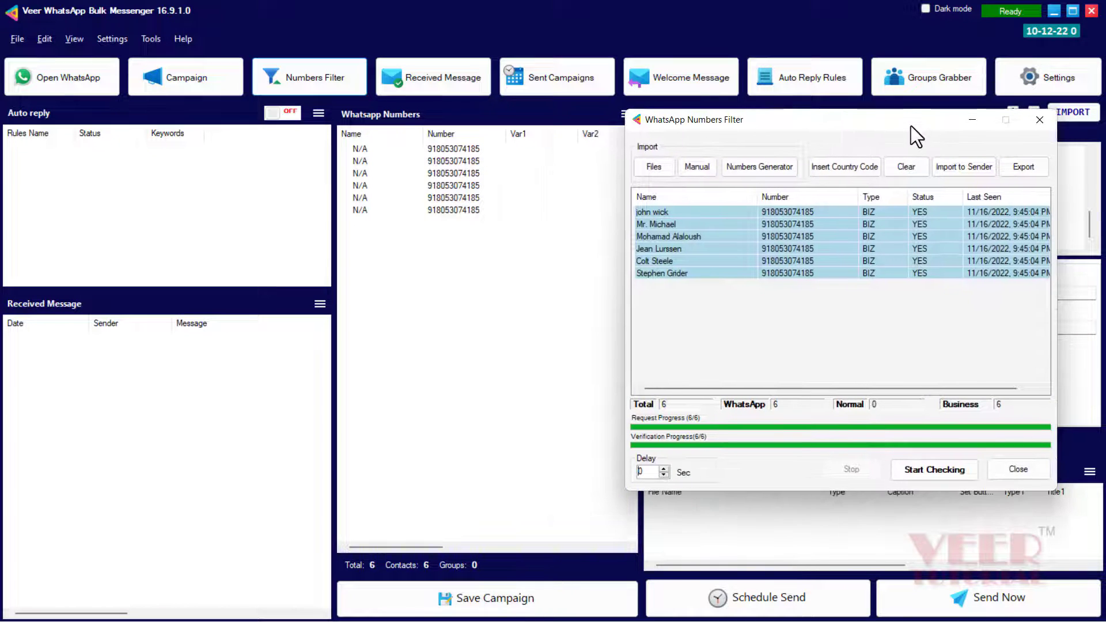
left_click(619, 132)
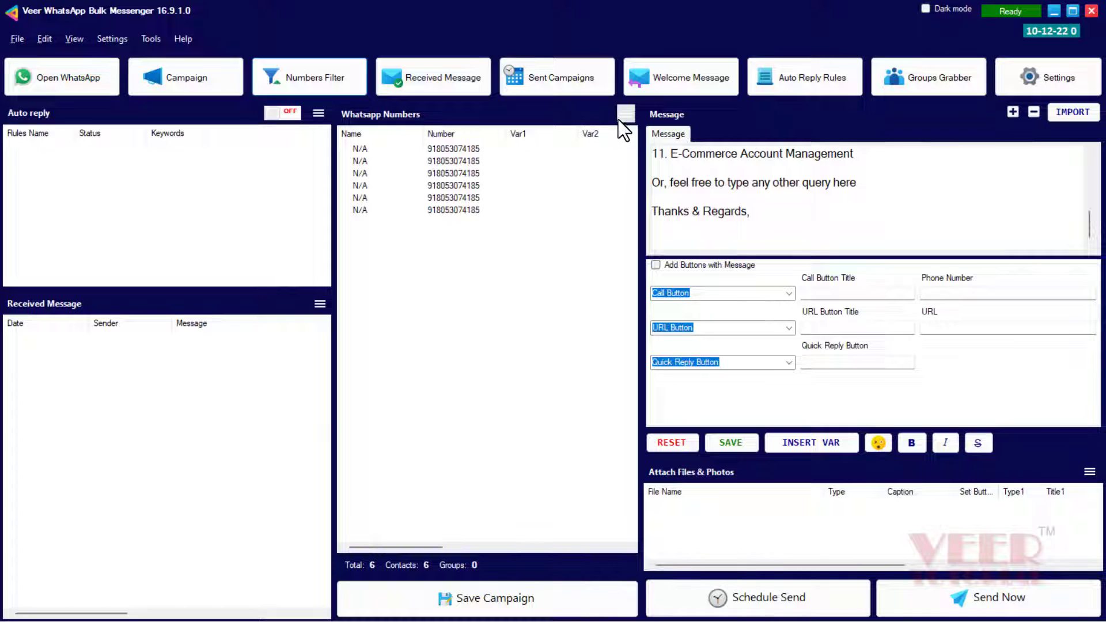
left_click(620, 116)
left_click(662, 232)
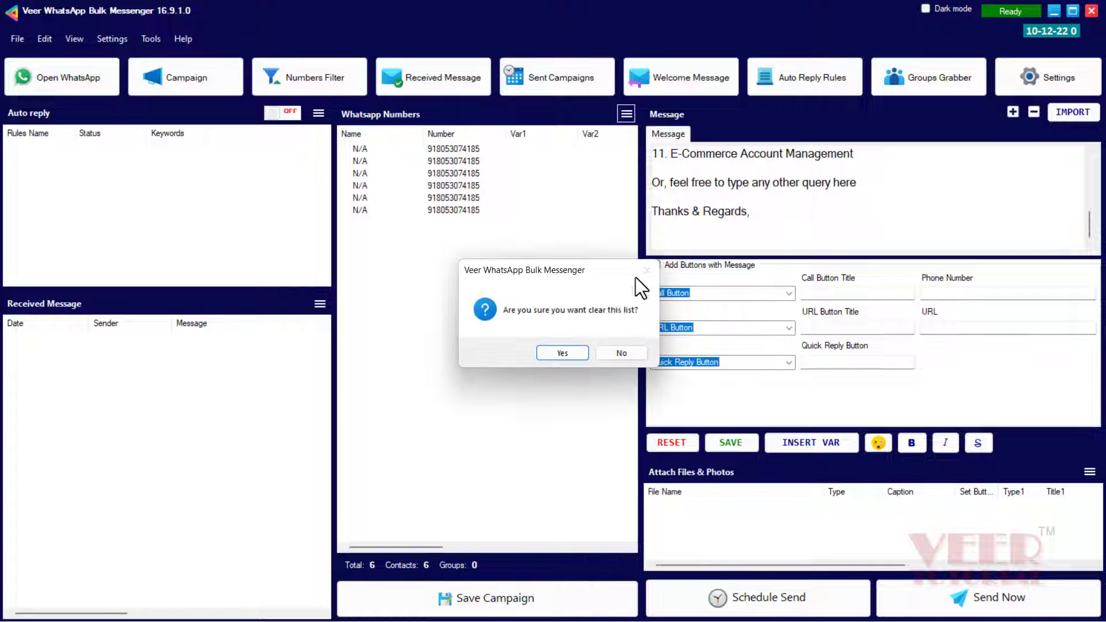
left_click(580, 351)
Import all verified WhatsApp numbers into the sending list and close the Numbers Filter
key("alt+Tab")
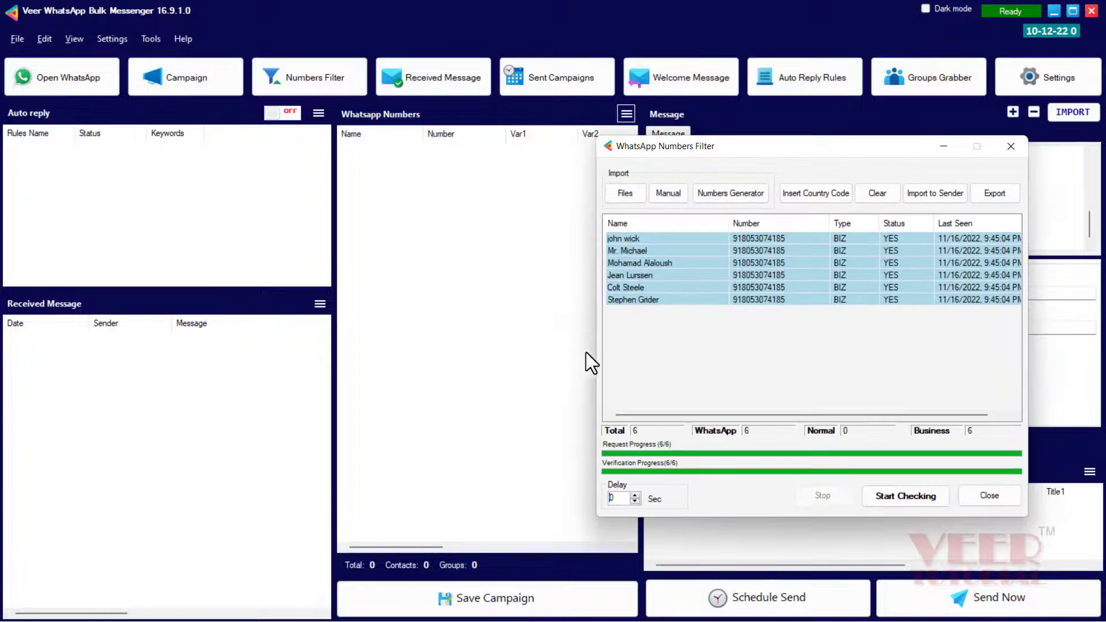
left_click(931, 191)
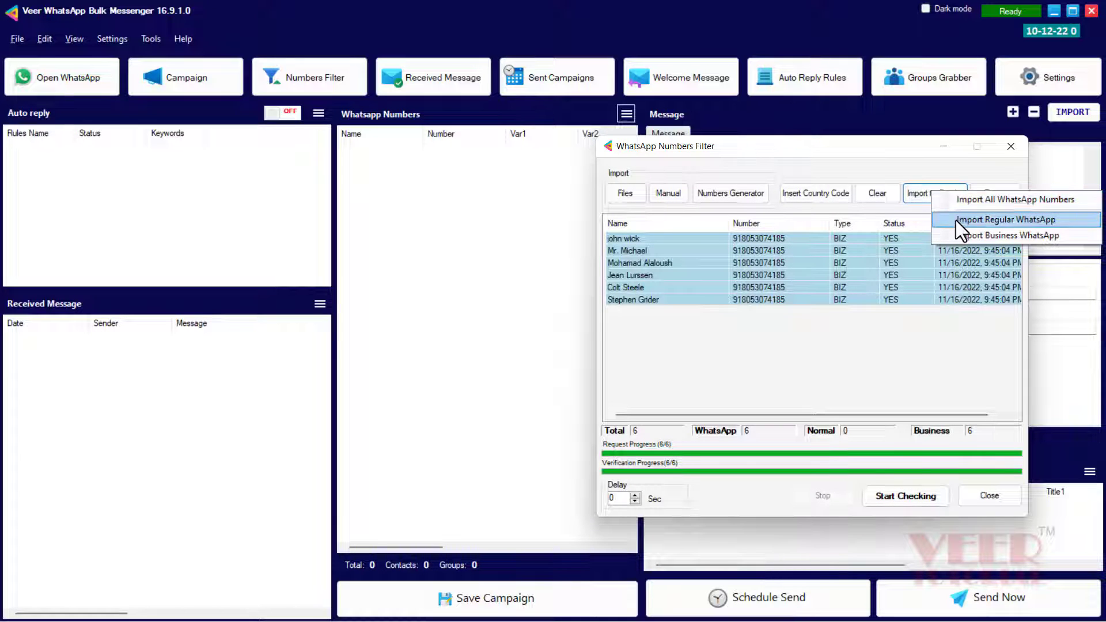
left_click(969, 204)
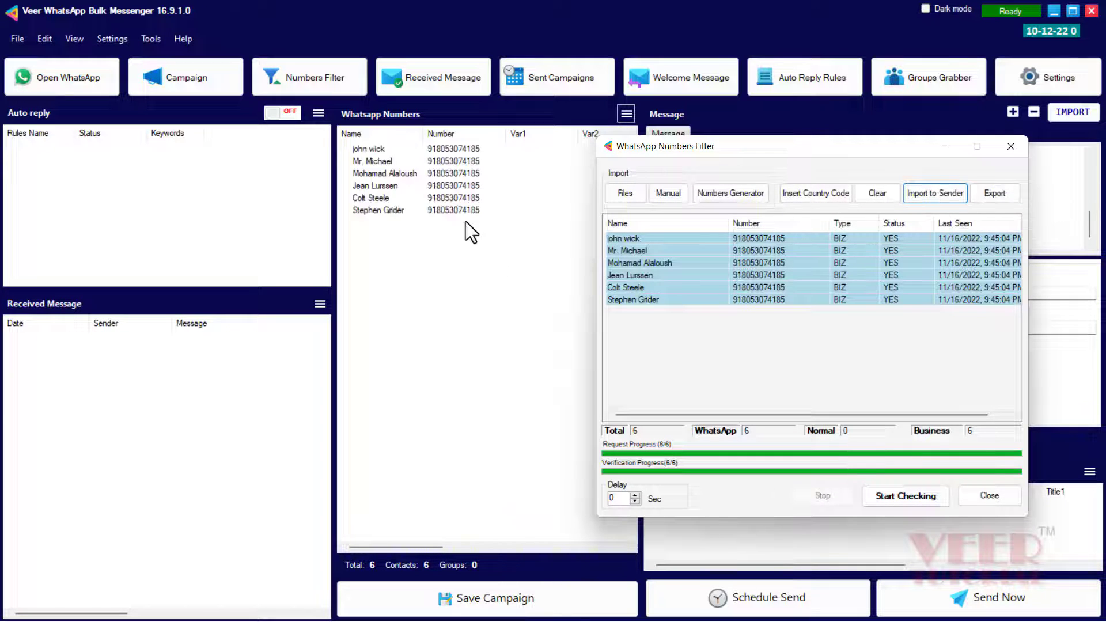
left_click(982, 495)
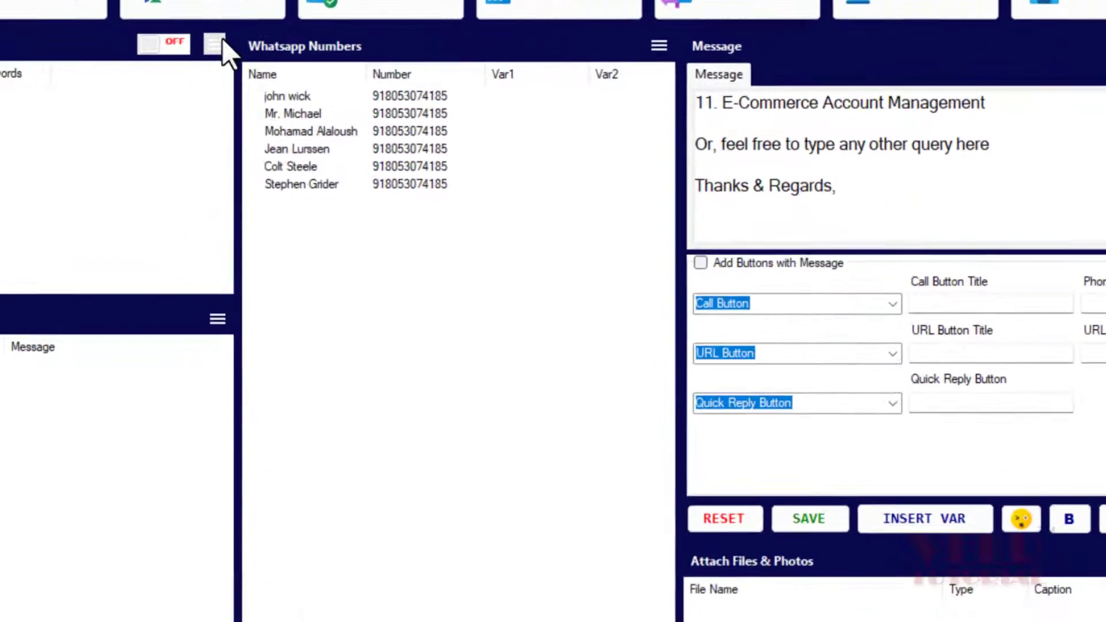
left_click(295, 67)
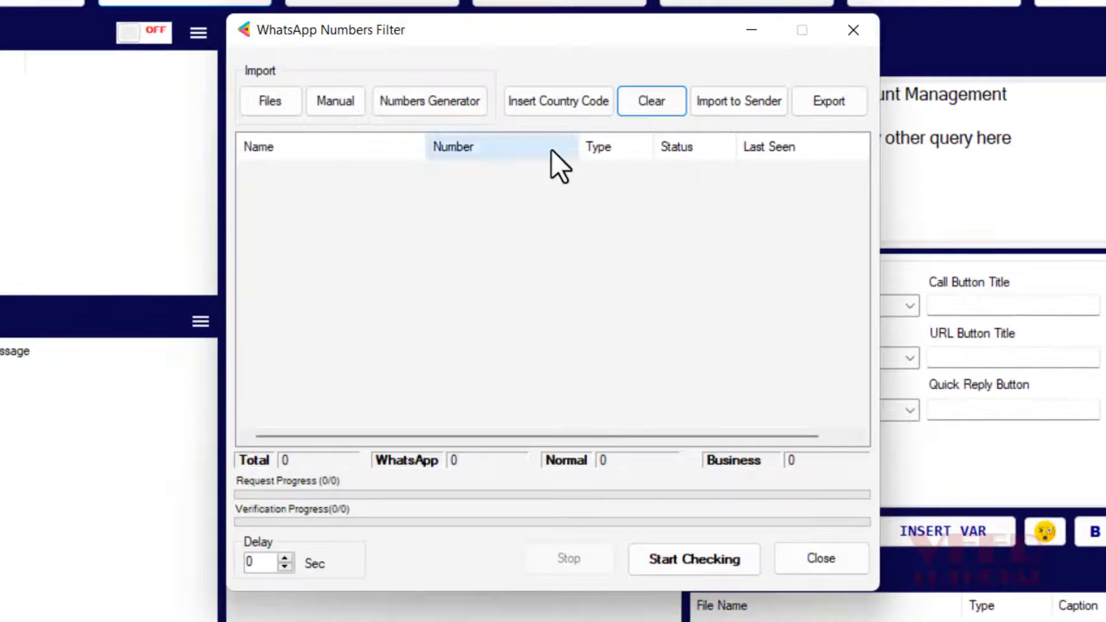
left_click(339, 105)
left_click(481, 155)
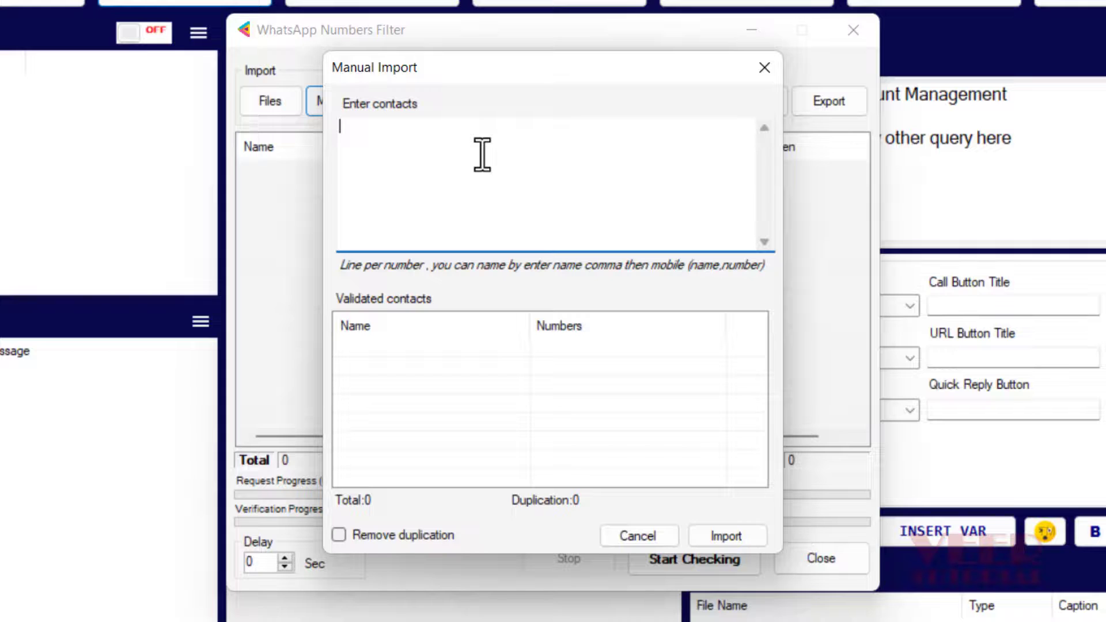
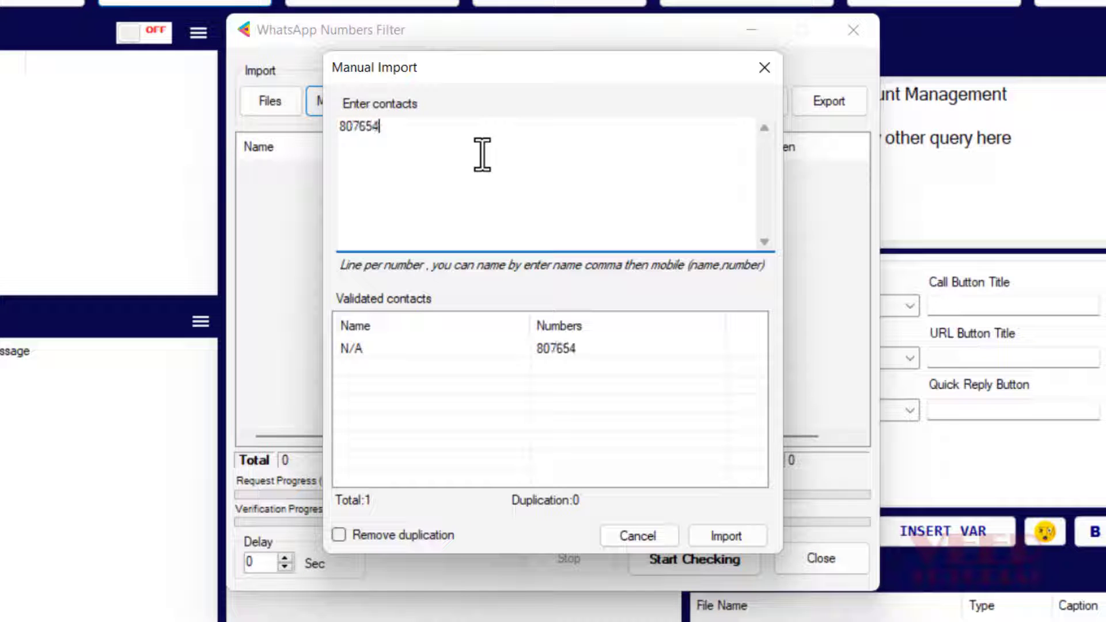
left_click(720, 534)
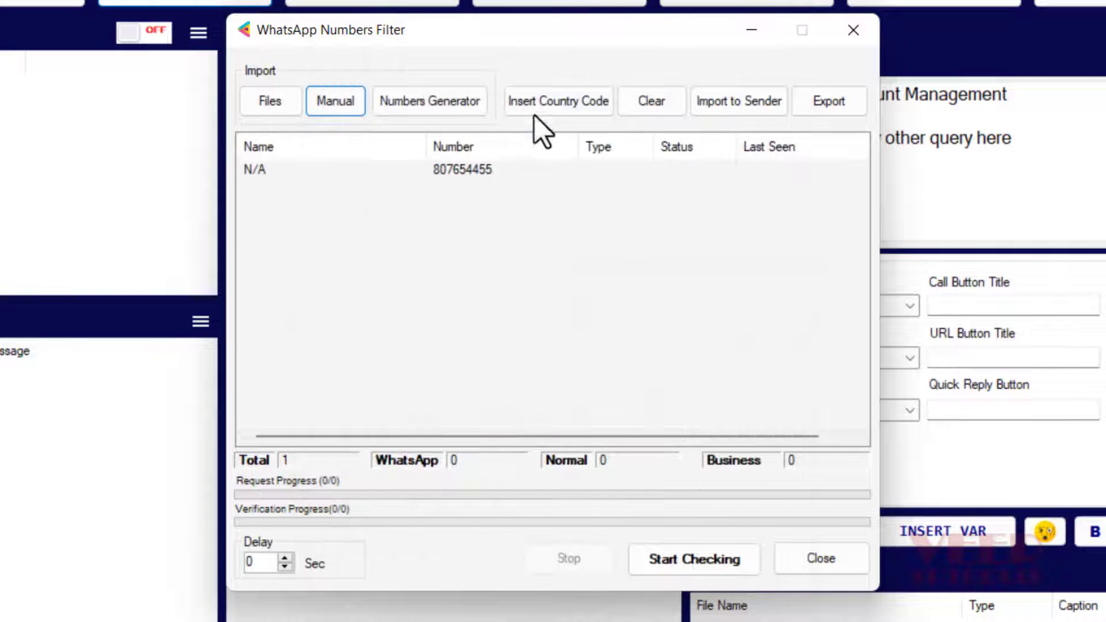
left_click(682, 560)
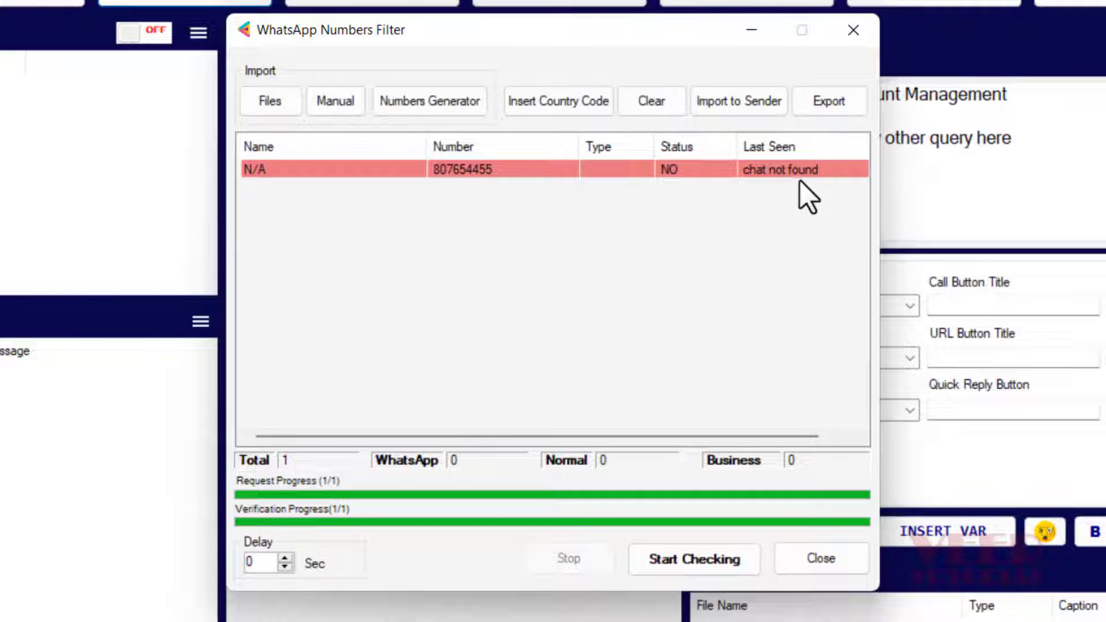
Clear the unregistered number from the filter list and open the Numbers Generator
left_click(501, 170)
left_click(648, 103)
left_click(565, 396)
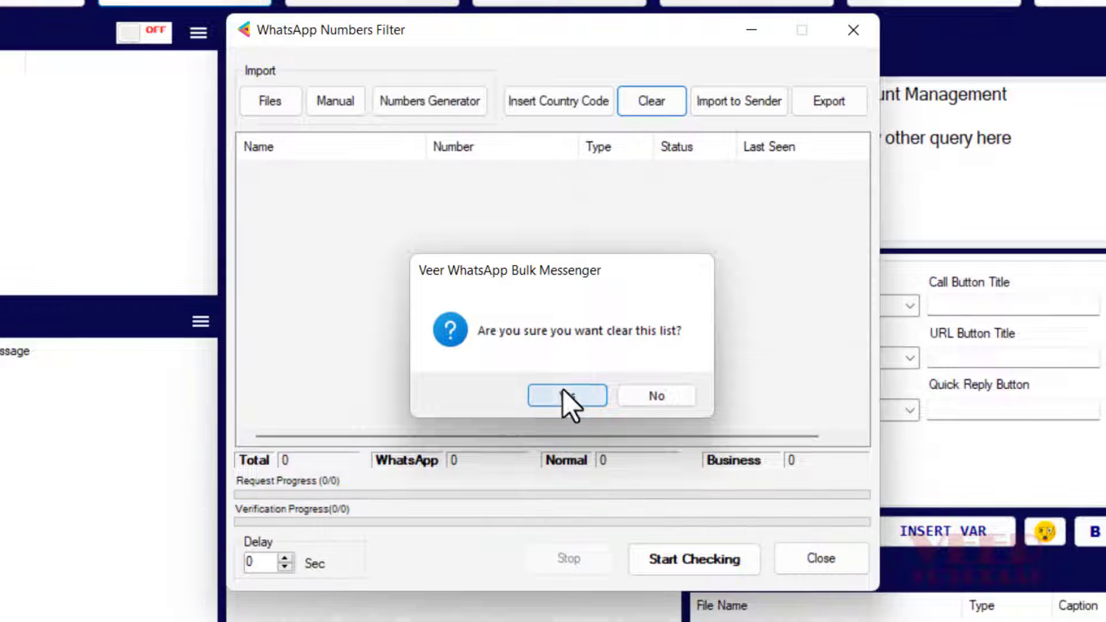
left_click(445, 109)
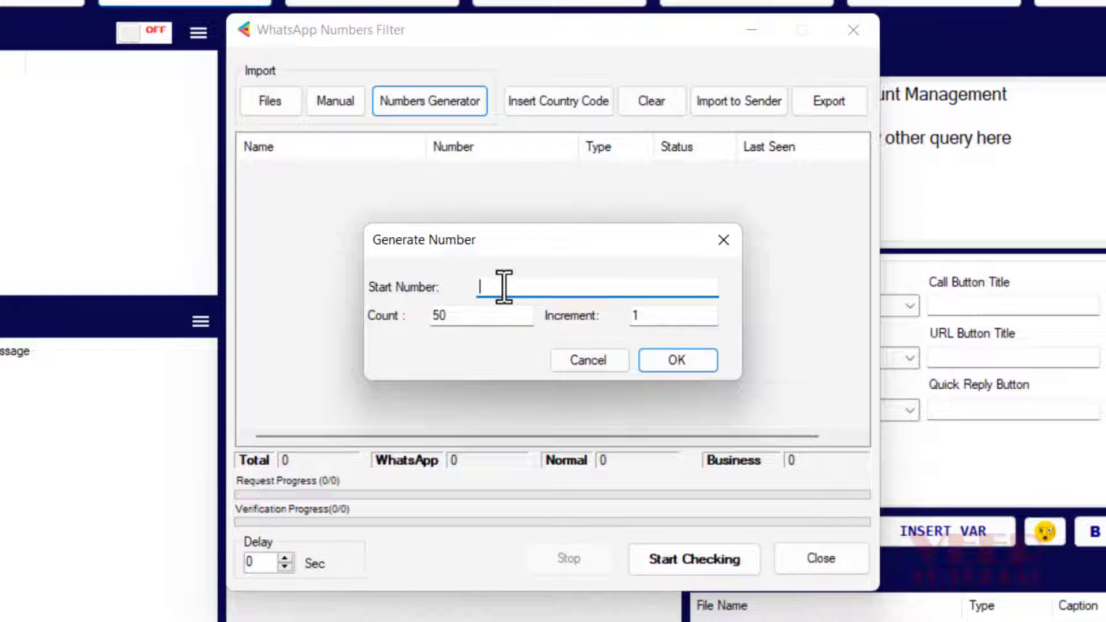
left_click(662, 358)
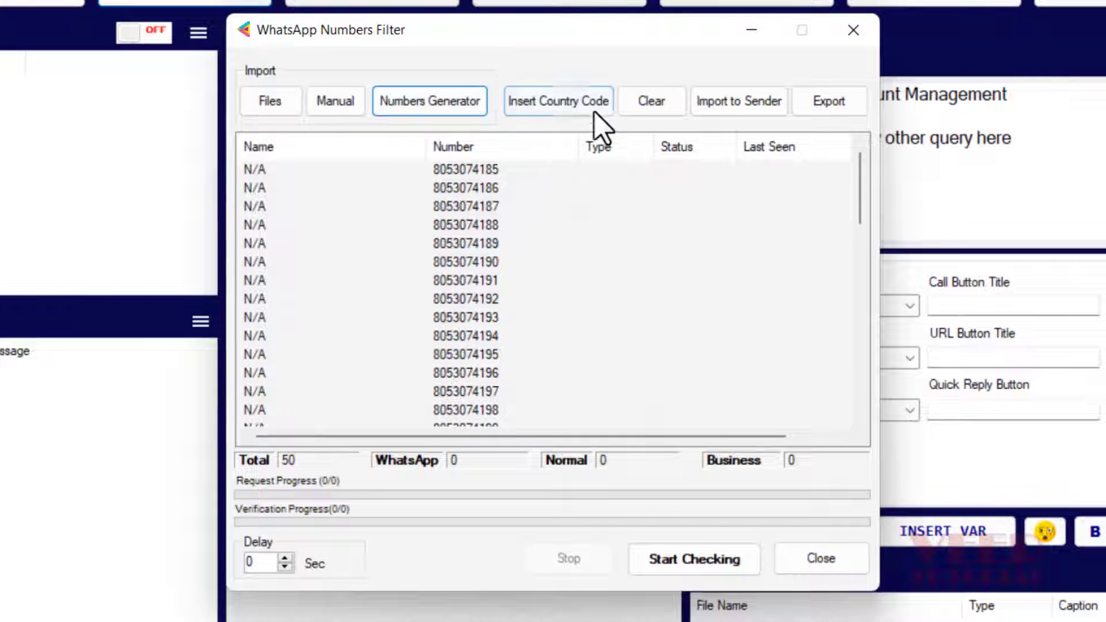
left_click(571, 105)
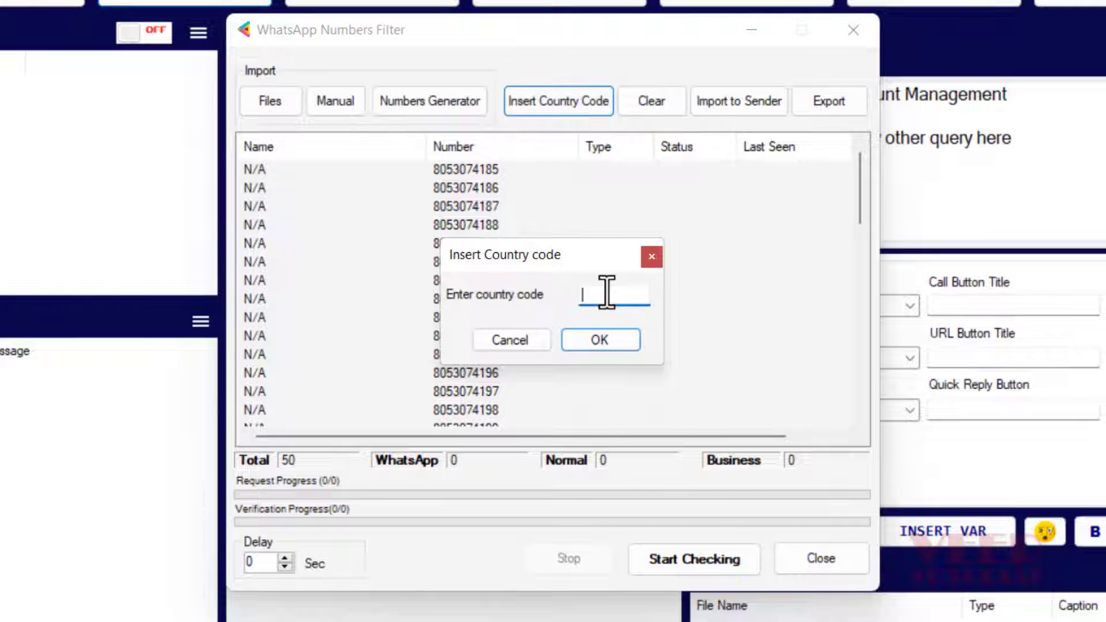
type("91")
left_click(602, 346)
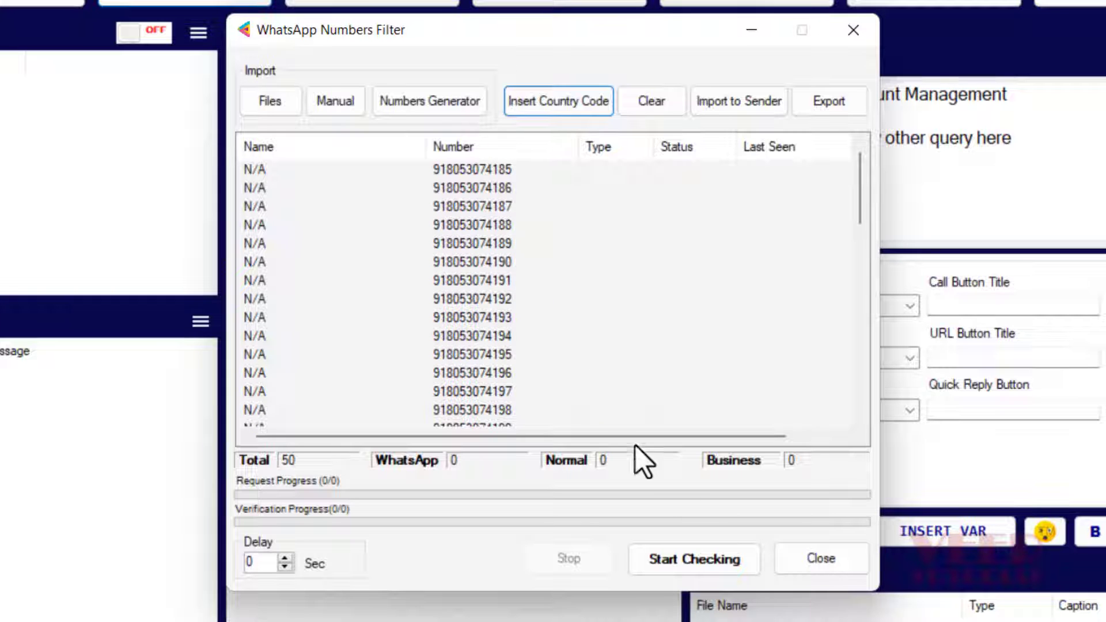
left_click(669, 553)
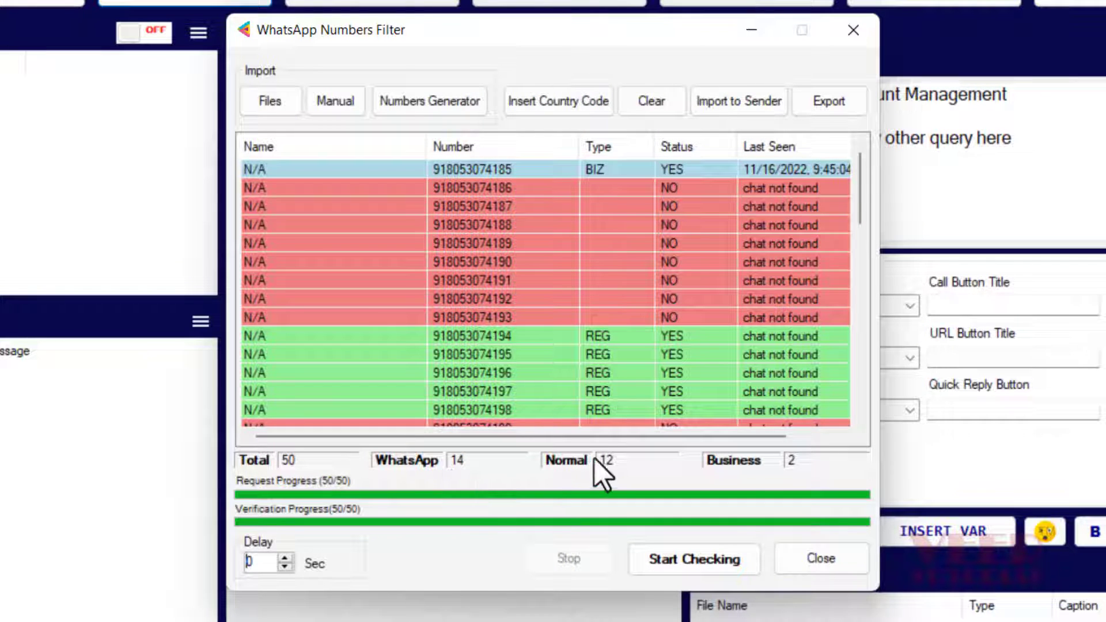
Close the numbers filter and make the first button a Call Button titled CALL US with the business phone
left_click(802, 562)
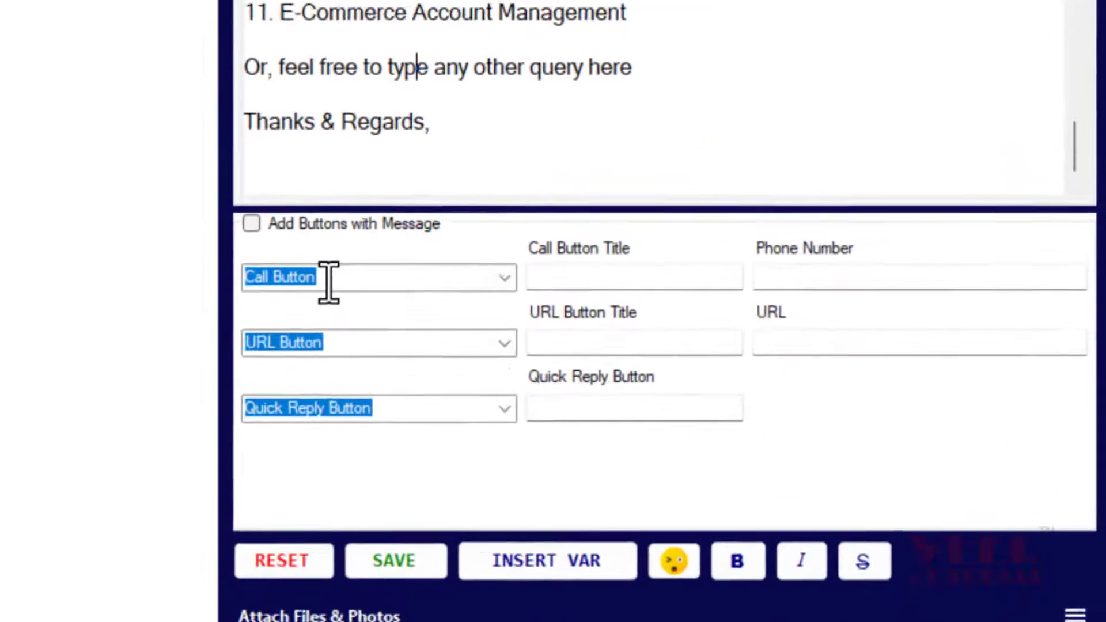
left_click(507, 278)
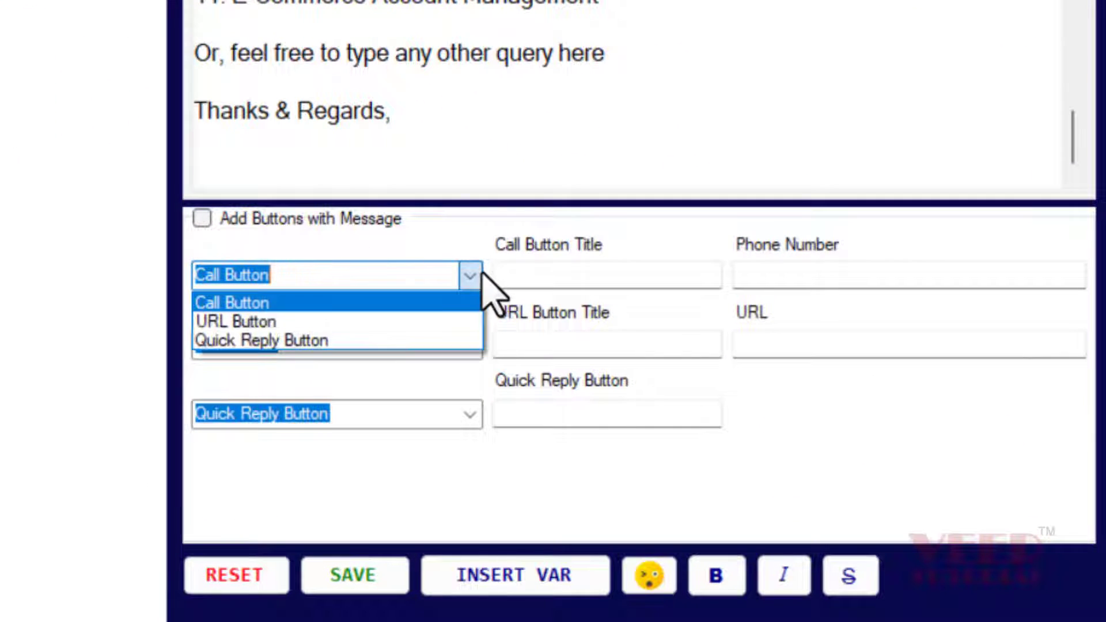
left_click(553, 227)
left_click(547, 277)
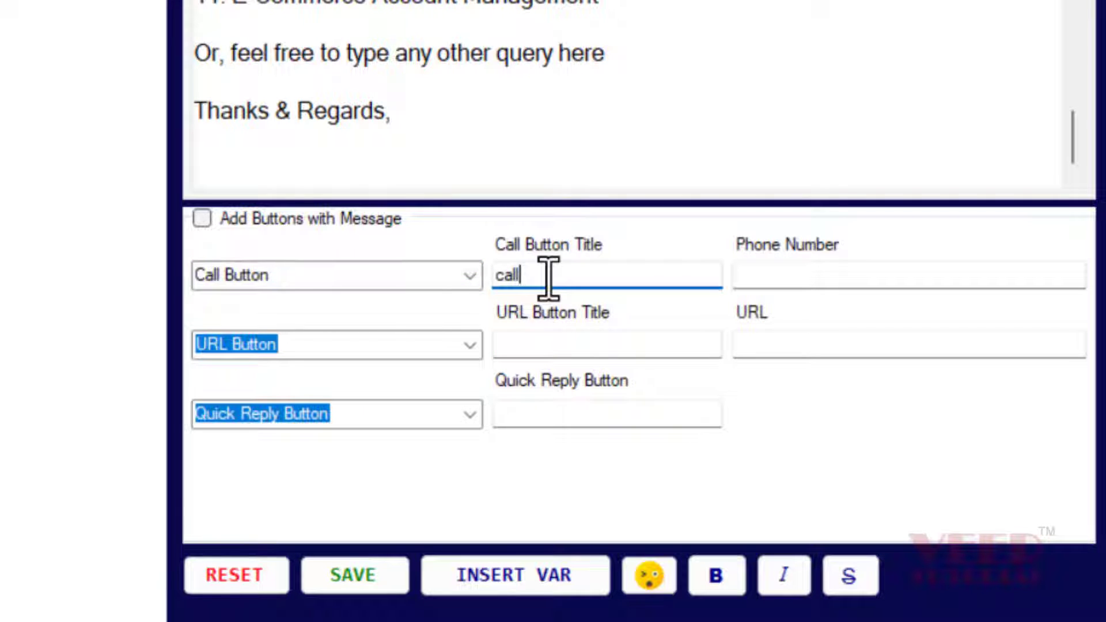
key("BackSpace")
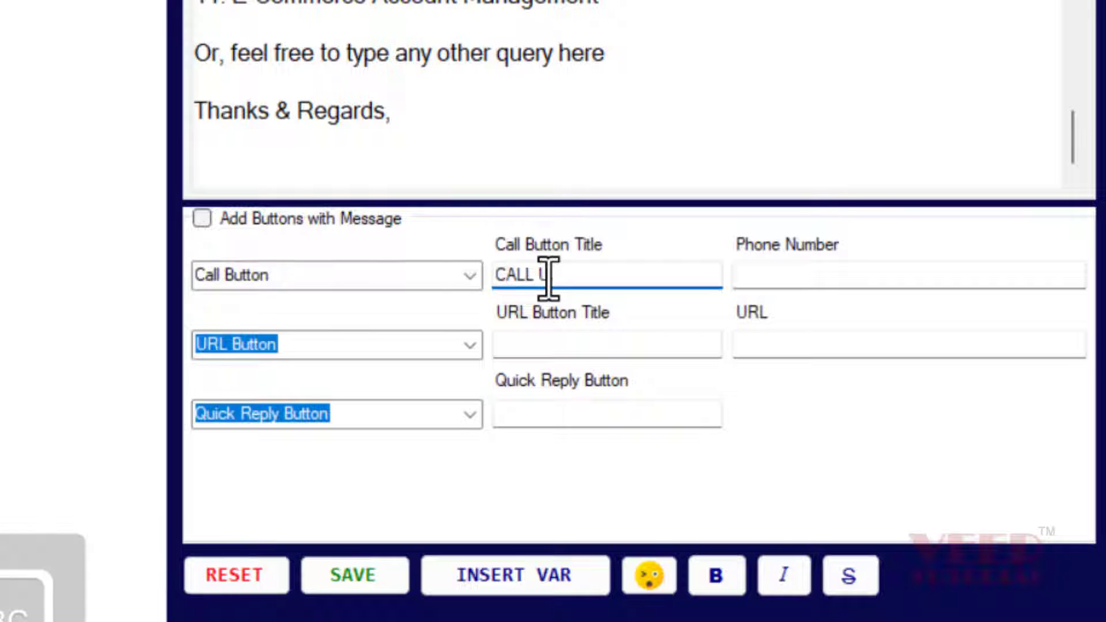
left_click(821, 277)
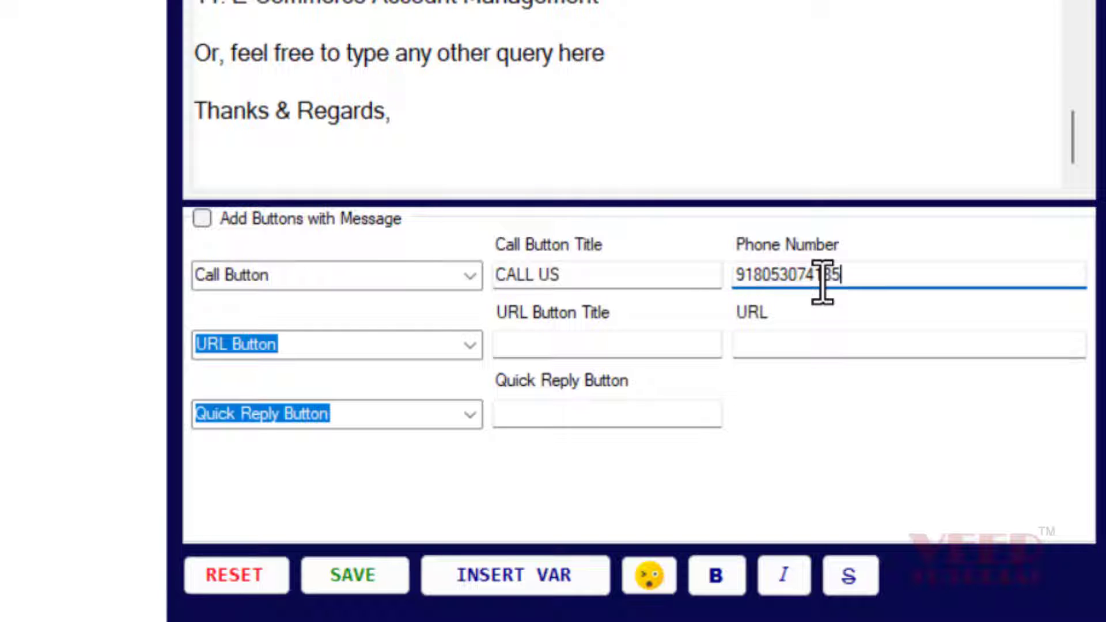
Copy the website address from Chrome's address bar for the link button
left_click(564, 343)
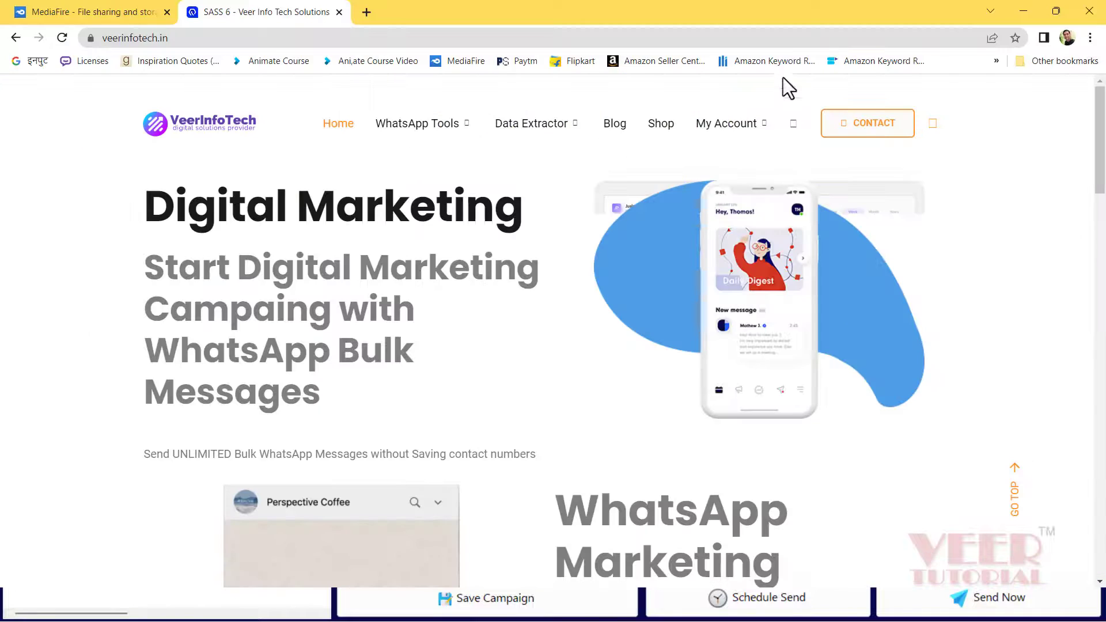
mouse_move(755, 182)
key("ctrl+l")
key("ctrl+c")
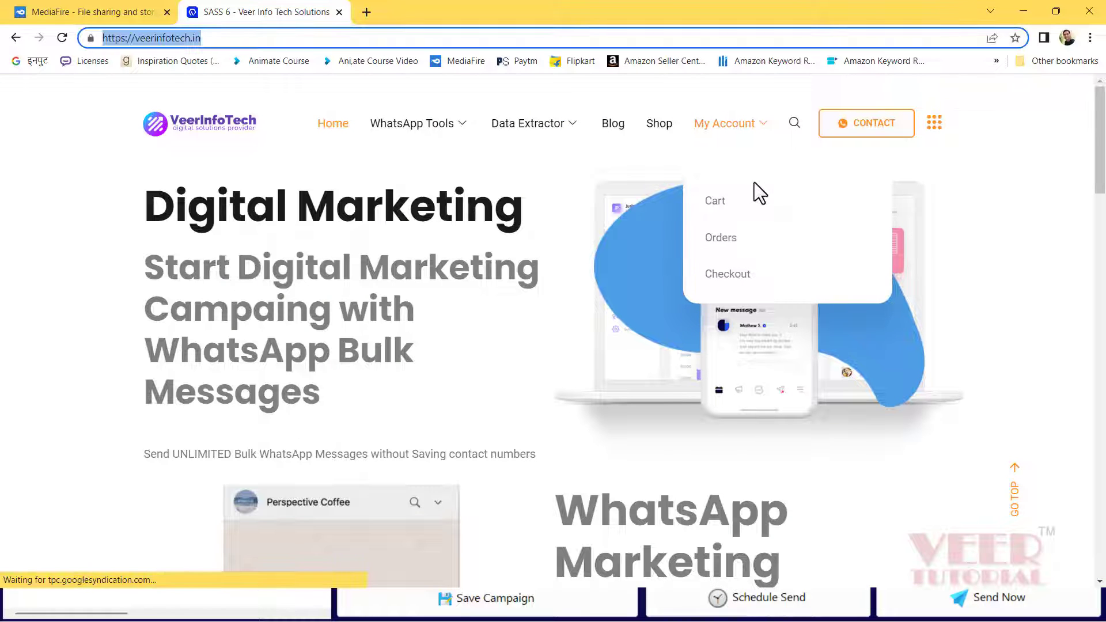
left_click(1023, 10)
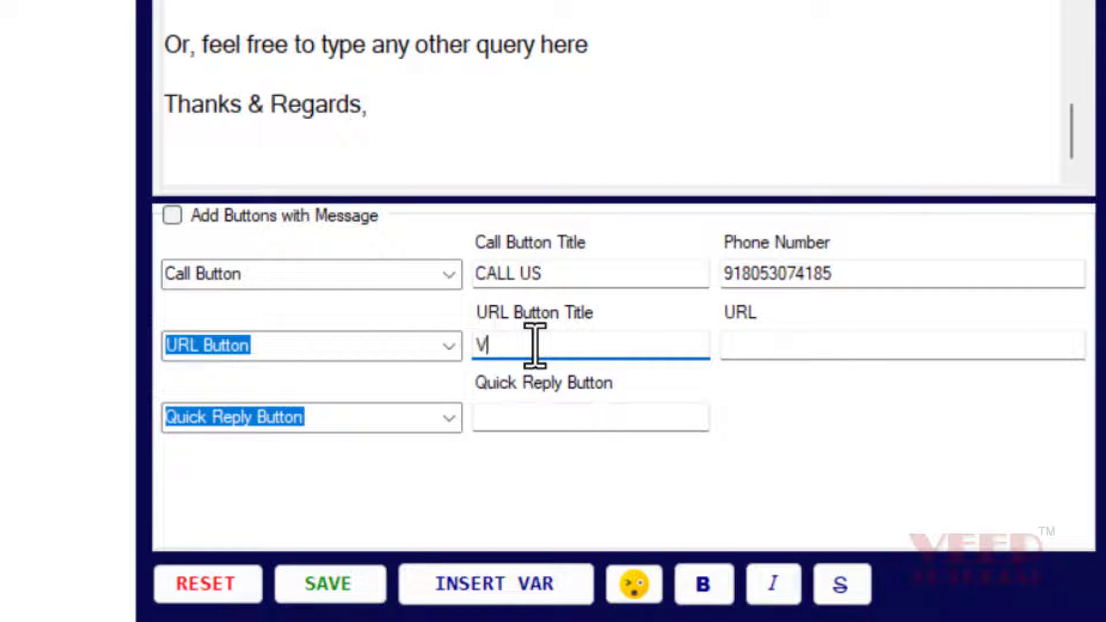
left_click(534, 346)
type("VISIT OUR WEBSITE")
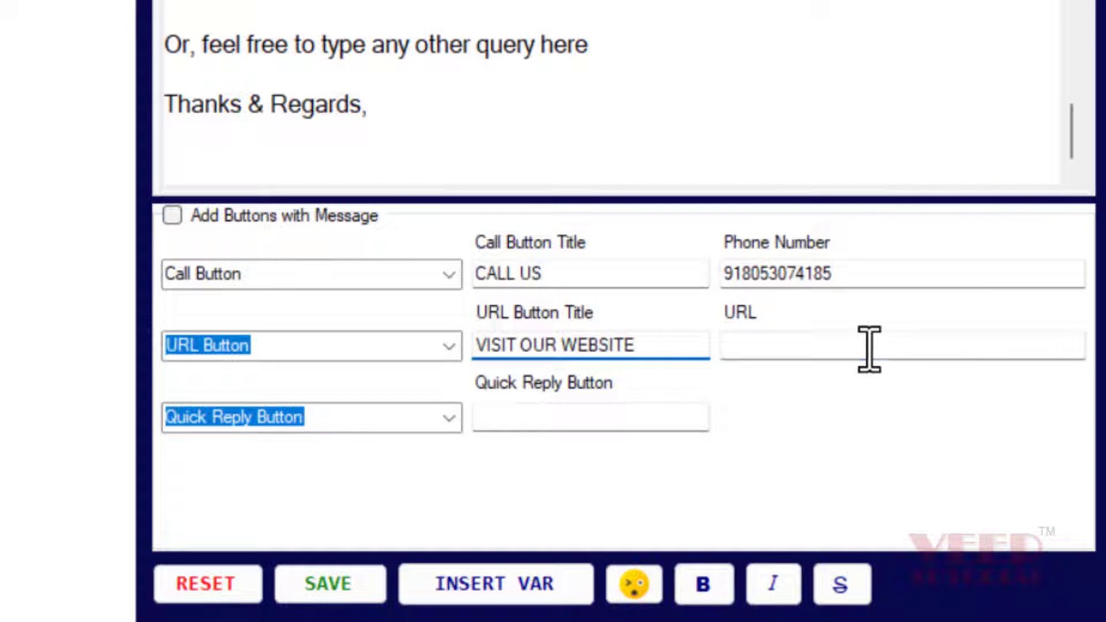
left_click(868, 349)
key("ctrl+v")
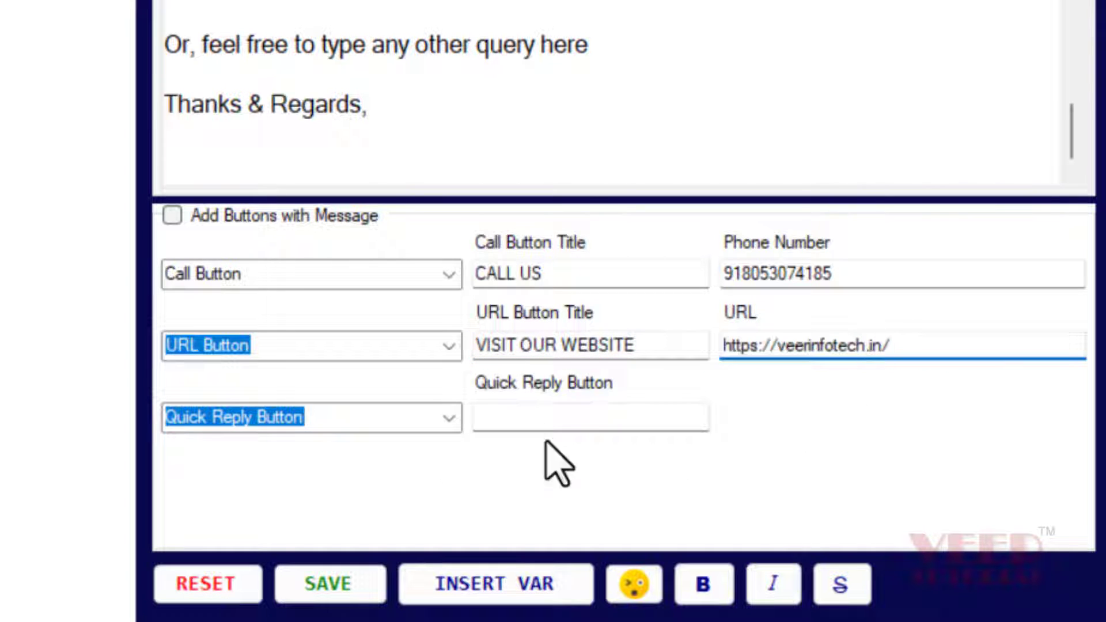
Leave the third button as Quick Reply Button and enable Add Buttons with Message
left_click(454, 421)
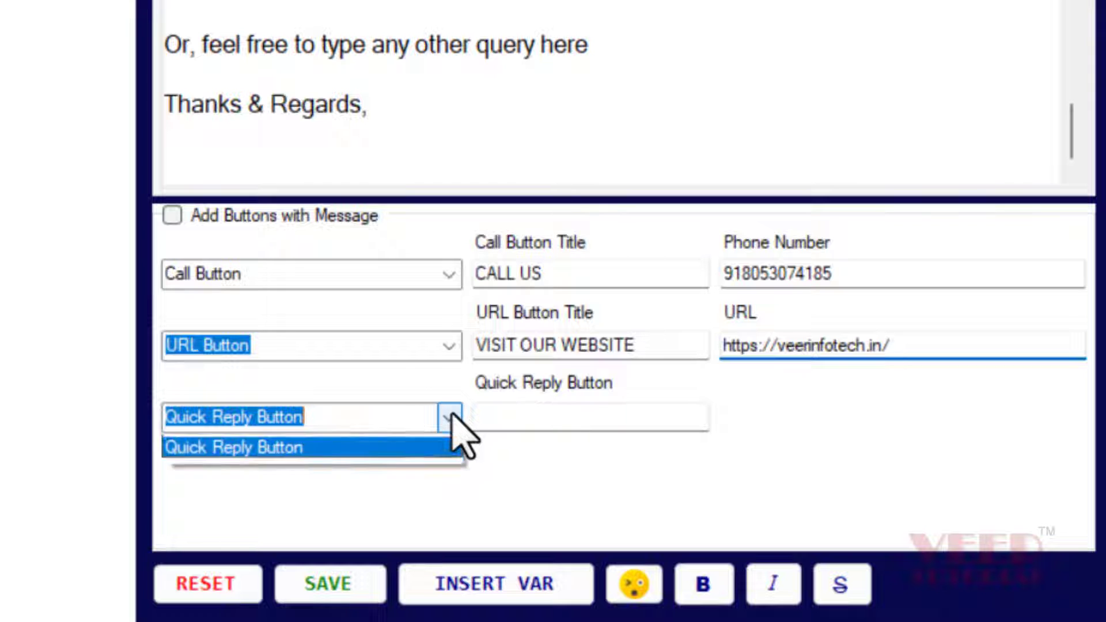
left_click(421, 483)
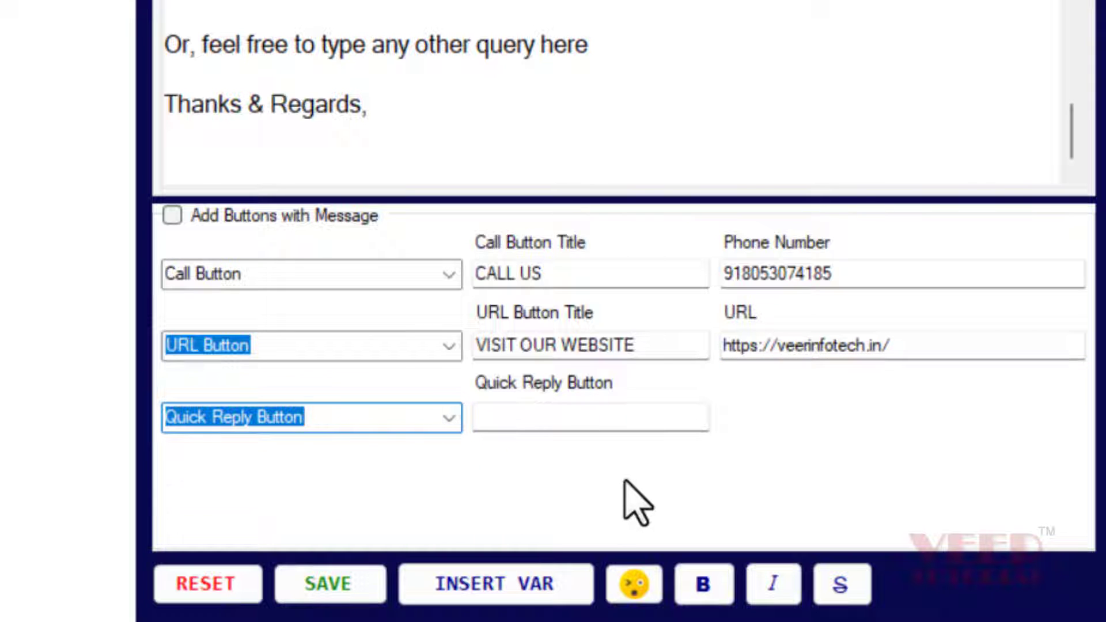
left_click(172, 215)
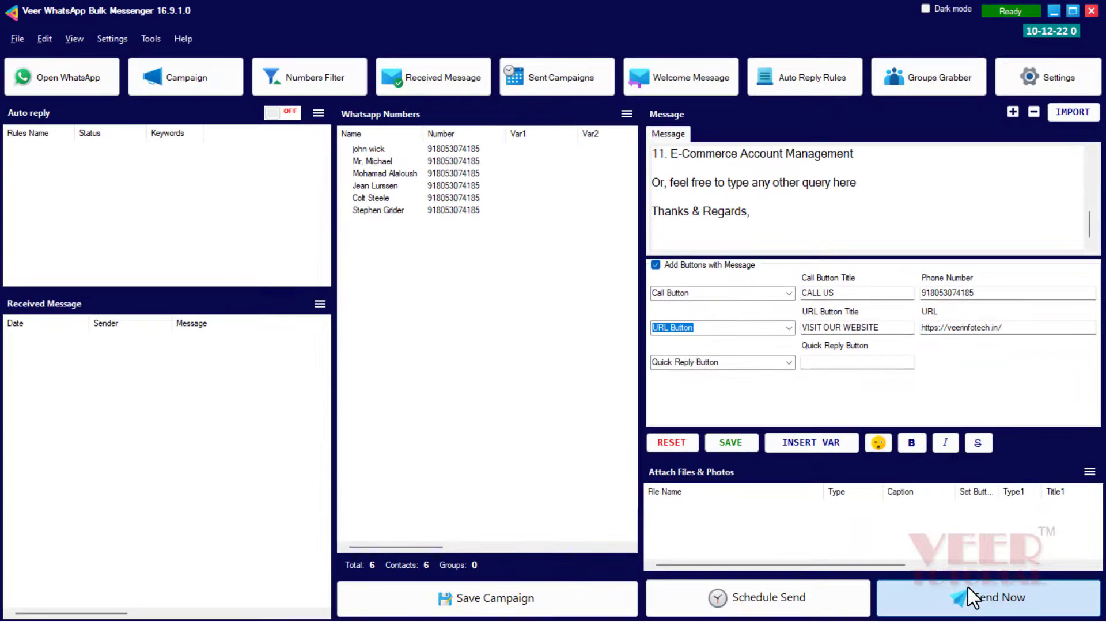
Send the buttoned message to all six contacts in Blind Mode, pausing and resuming once
left_click(967, 588)
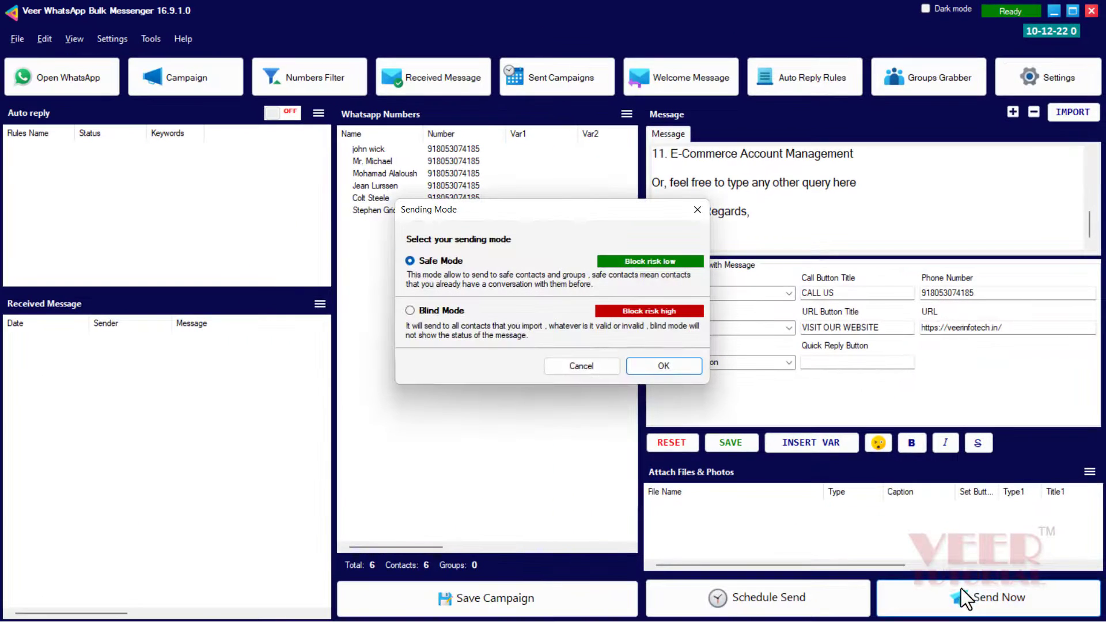
left_click(452, 314)
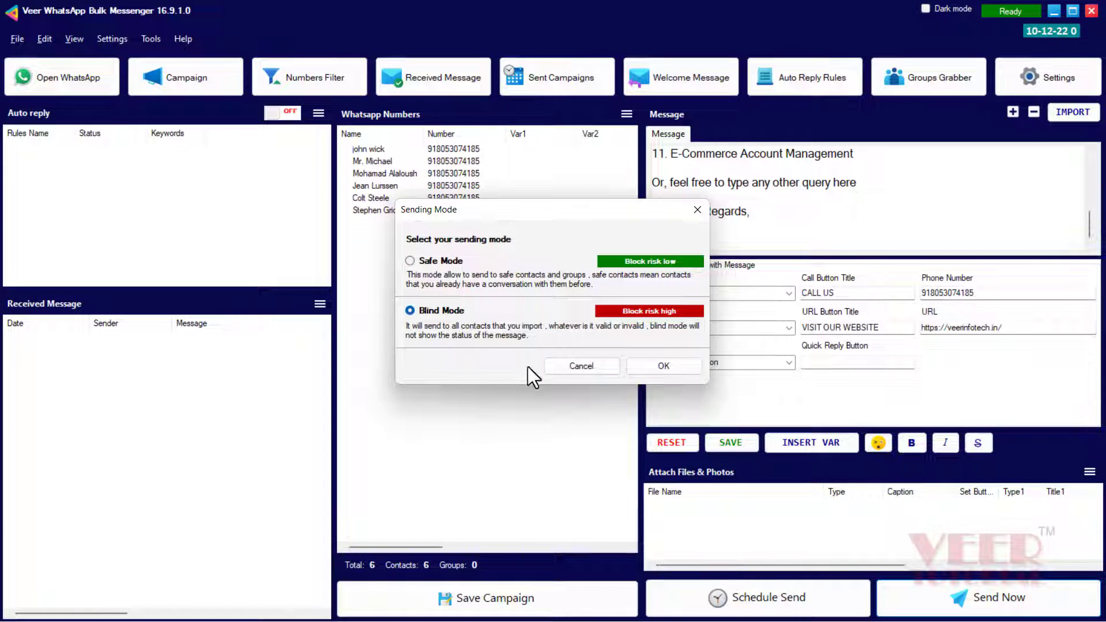
left_click(663, 366)
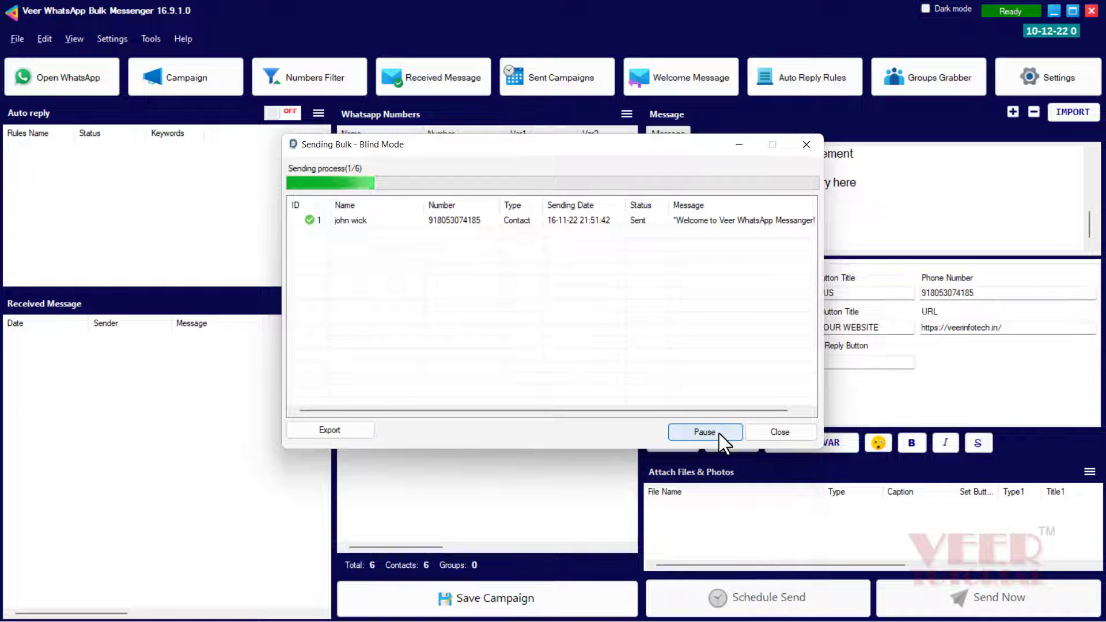
left_click(729, 436)
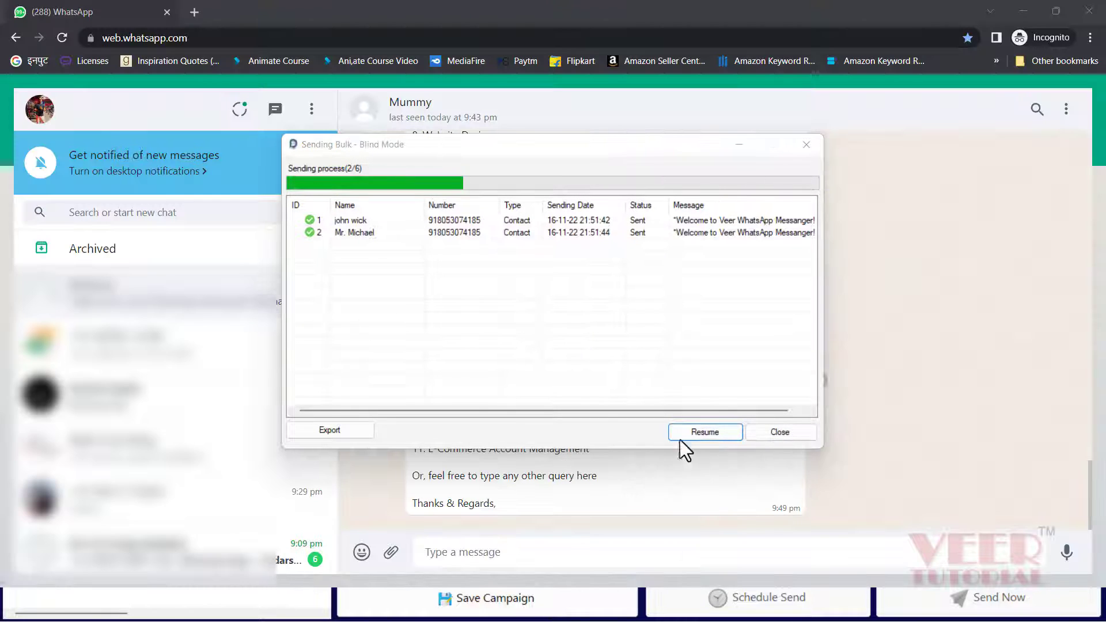
left_click(713, 427)
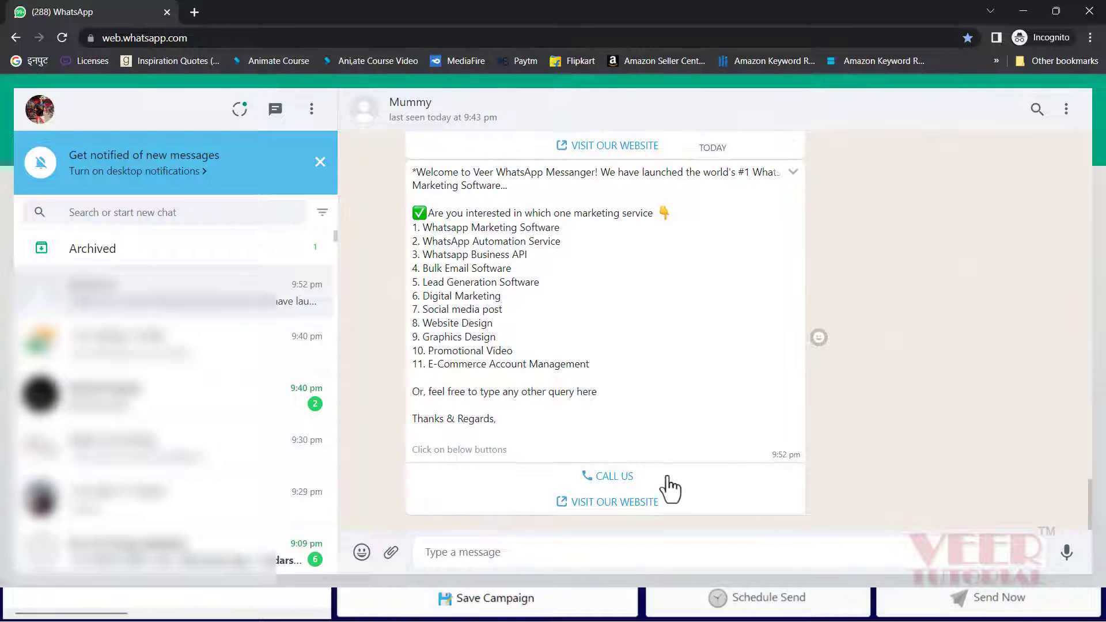
Test the CALL US and VISIT OUR WEBSITE buttons in WhatsApp Web, dismissing both prompts
left_click(616, 477)
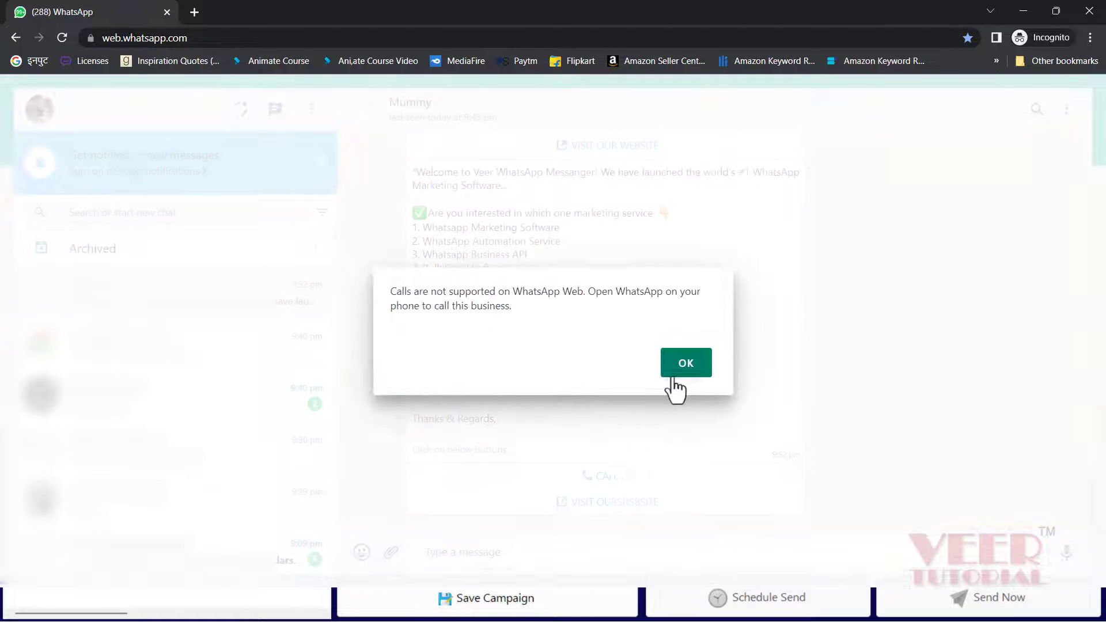
left_click(680, 372)
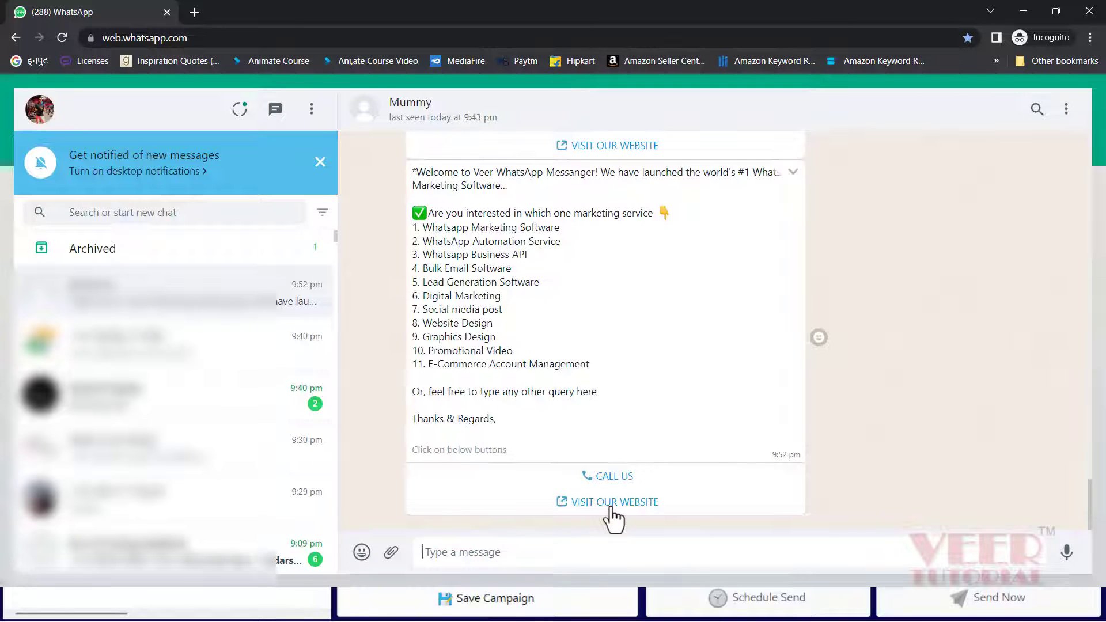
left_click(612, 505)
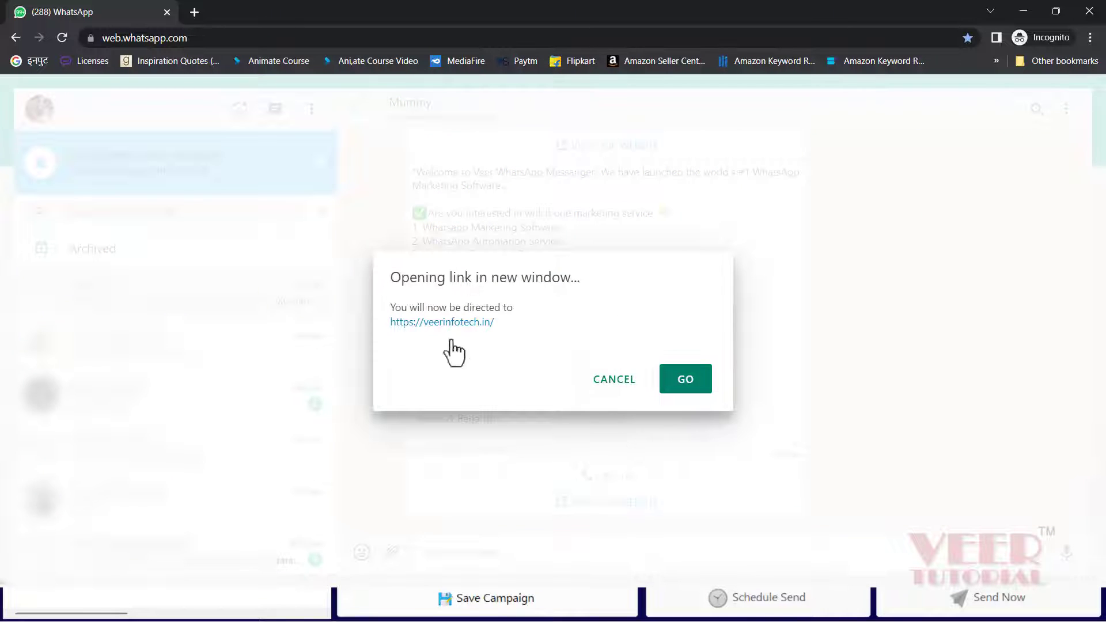
left_click(608, 381)
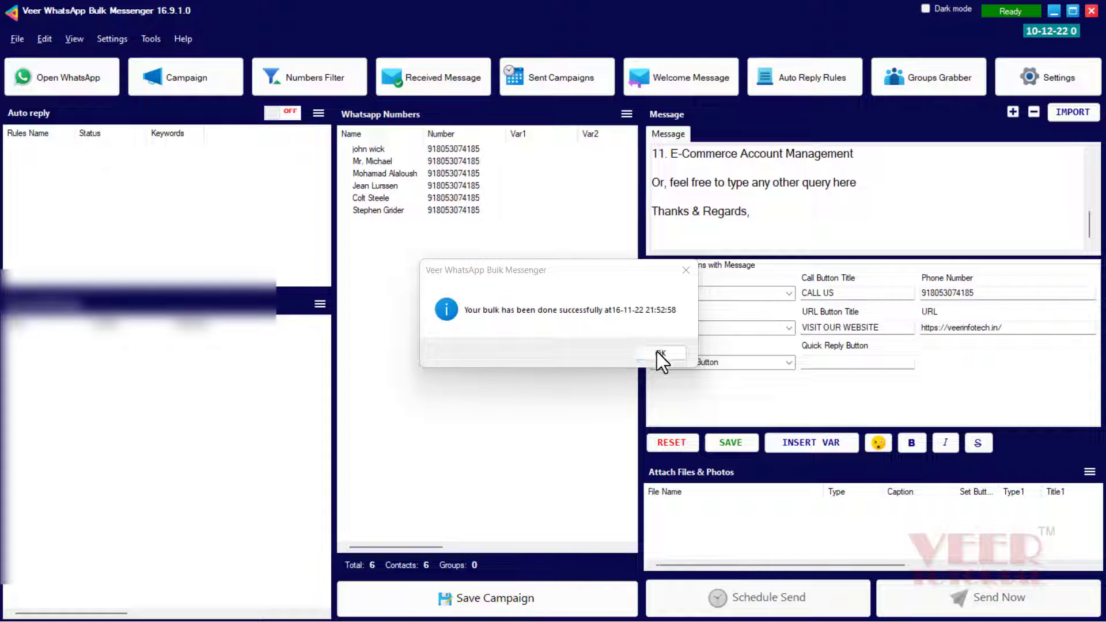
Dismiss the completion notice and attach the meesho2 image from the Desktop
left_click(661, 353)
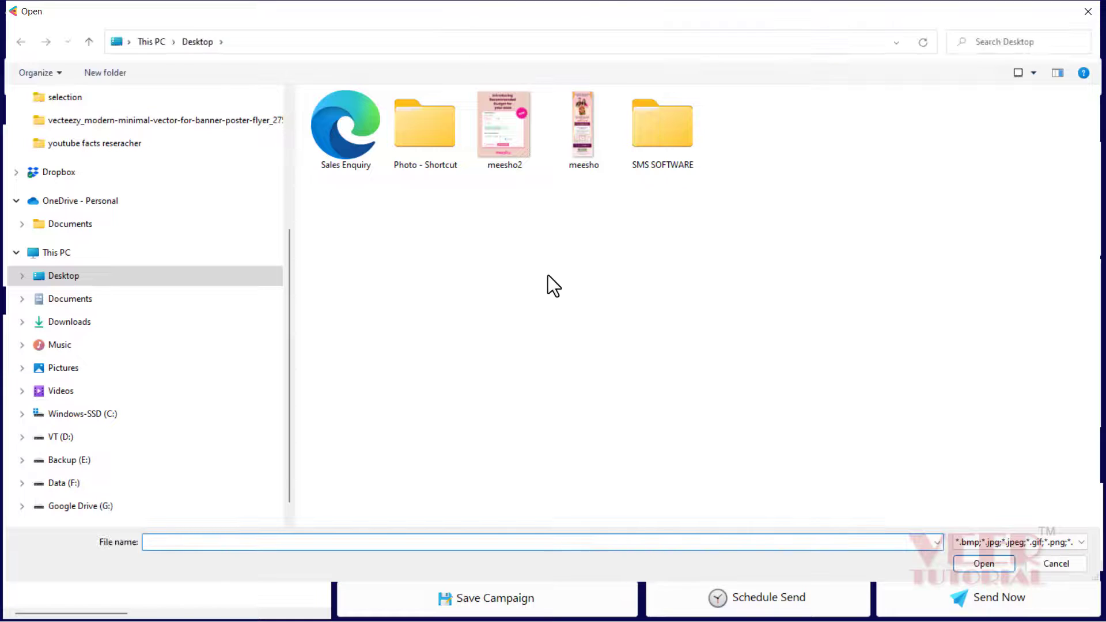
left_click(511, 141)
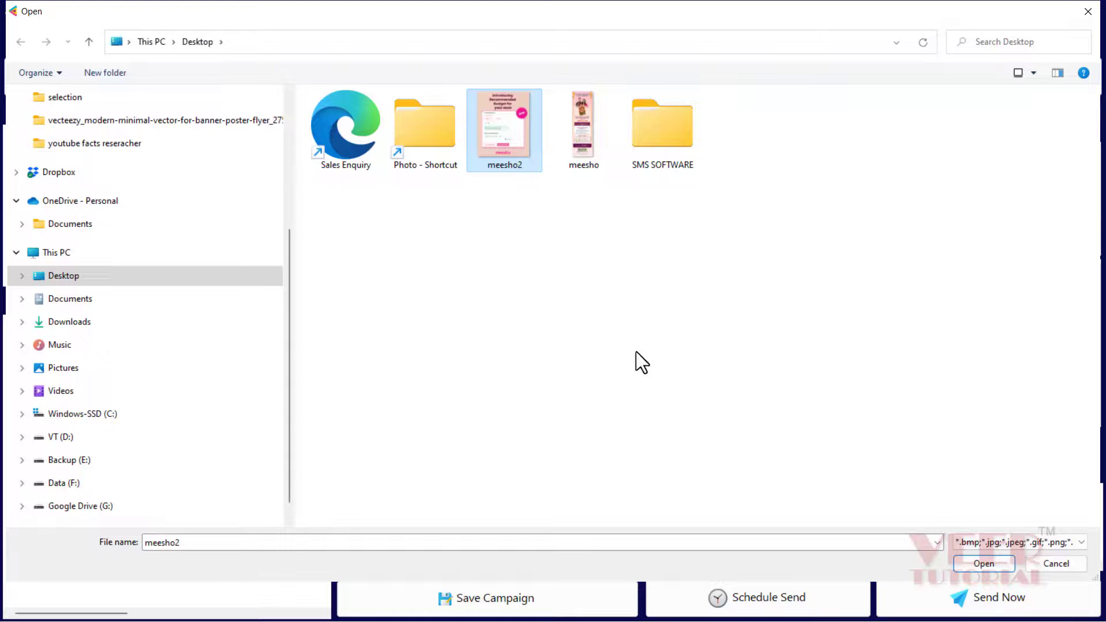
left_click(986, 562)
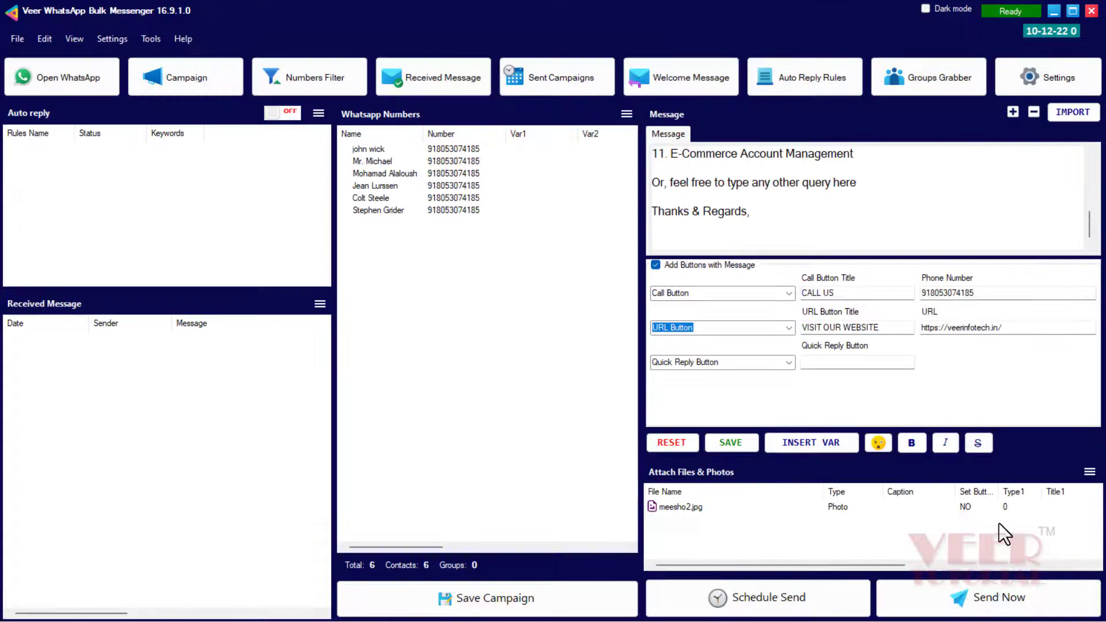
Open Set Caption for the attached meesho2.jpg photo
left_click(675, 506)
right_click(675, 506)
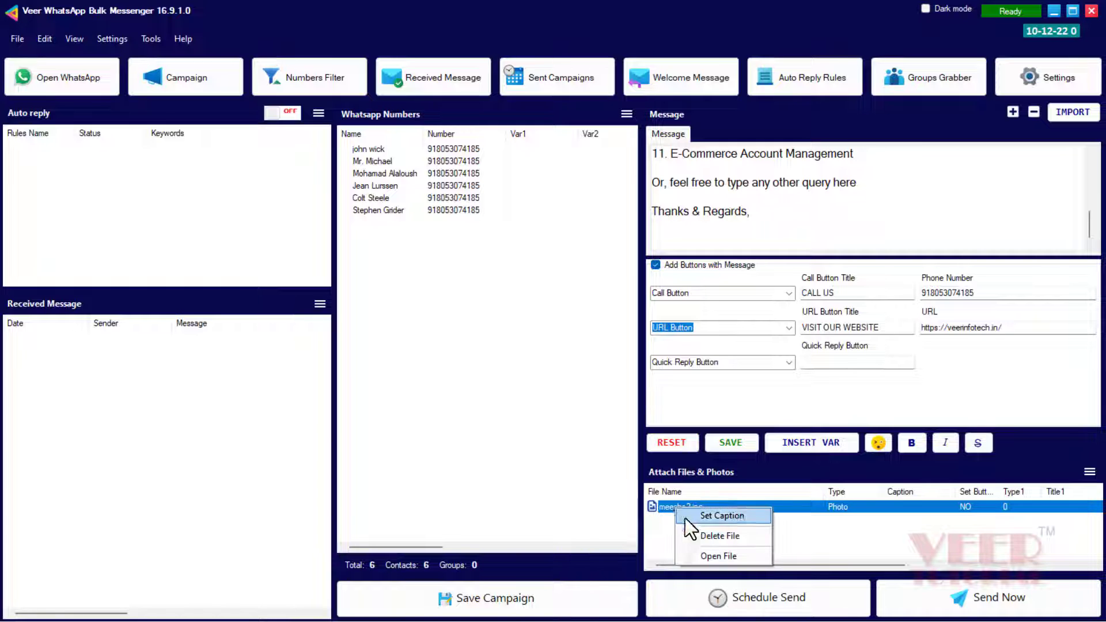
left_click(707, 516)
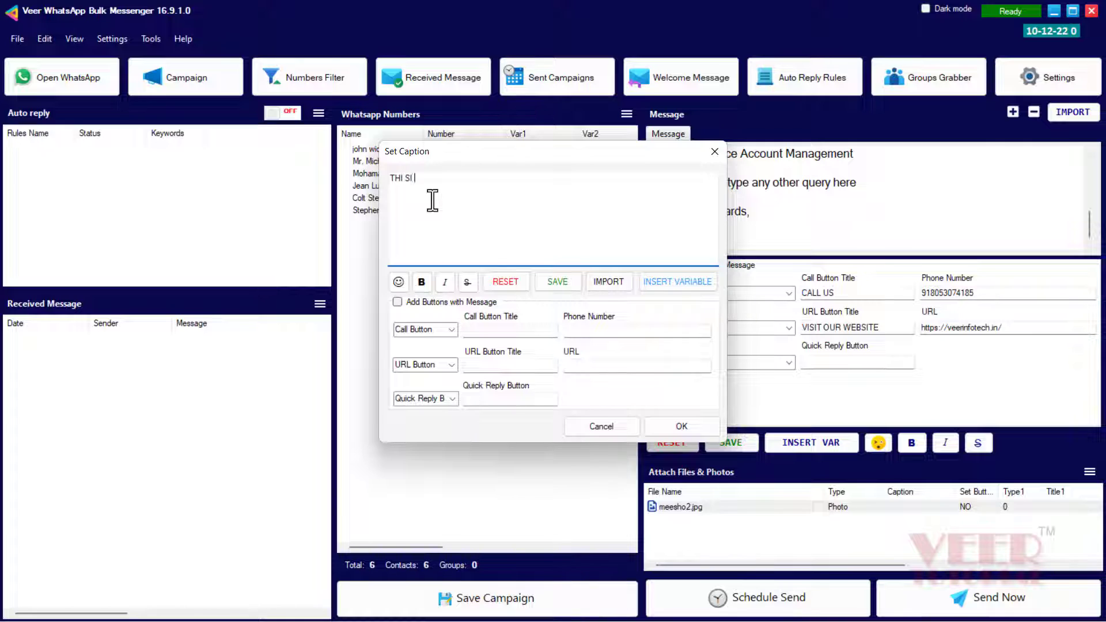
Caption meesho2.jpg 'THIS IS CAPTION' with a CALL NOW call button and phone number, buttons enabled
type("THIS IS CAPTION")
left_click(448, 330)
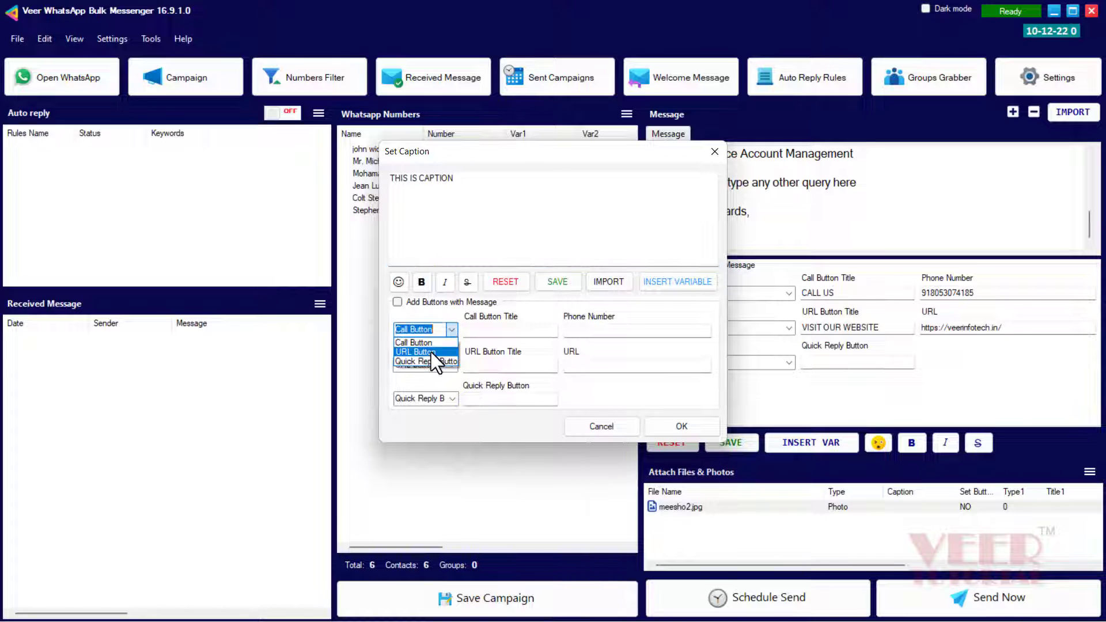
left_click(431, 352)
left_click(497, 331)
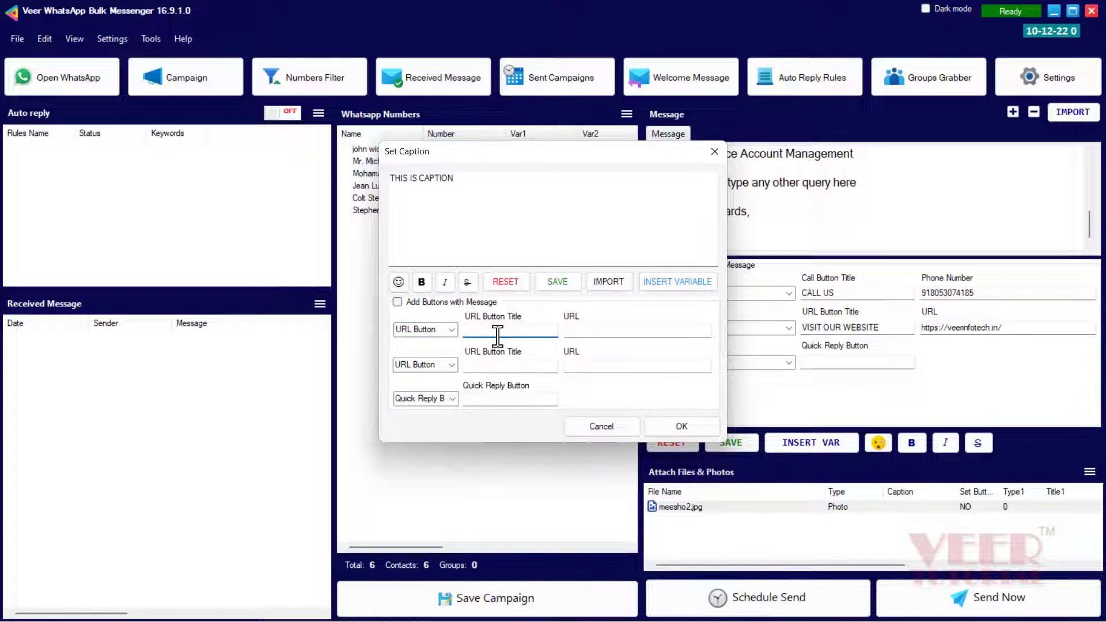
left_click(453, 333)
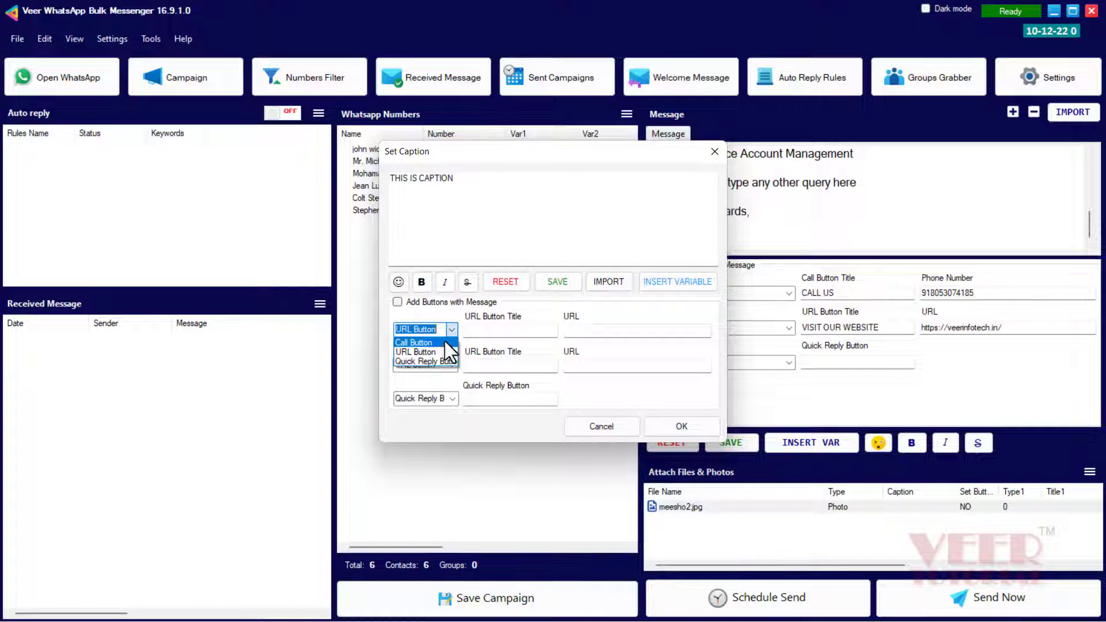
left_click(446, 342)
left_click(494, 331)
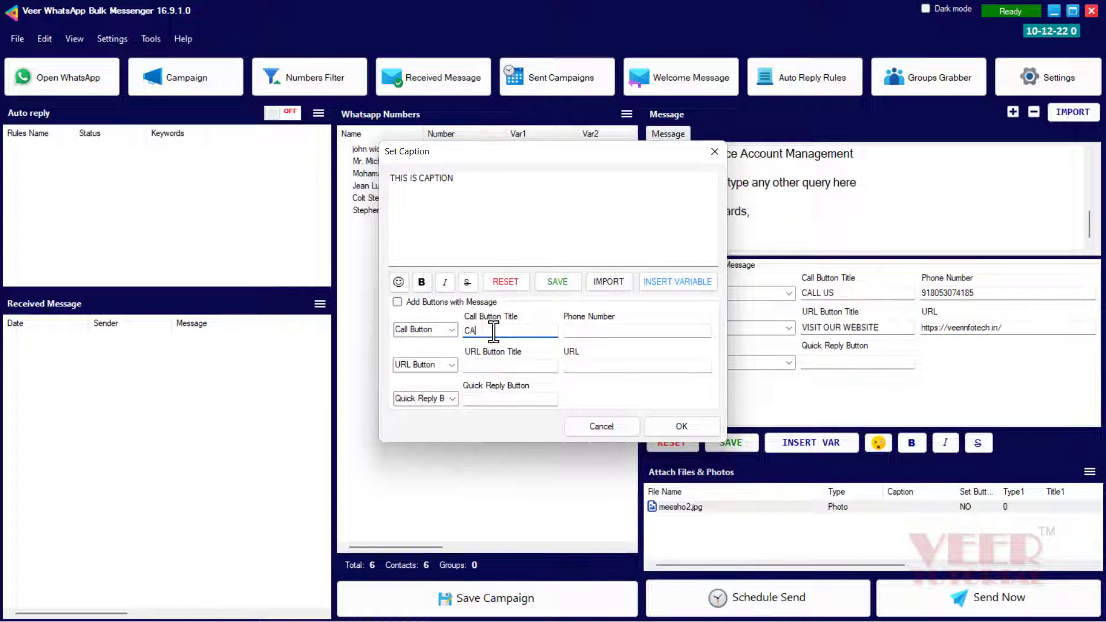
left_click(574, 331)
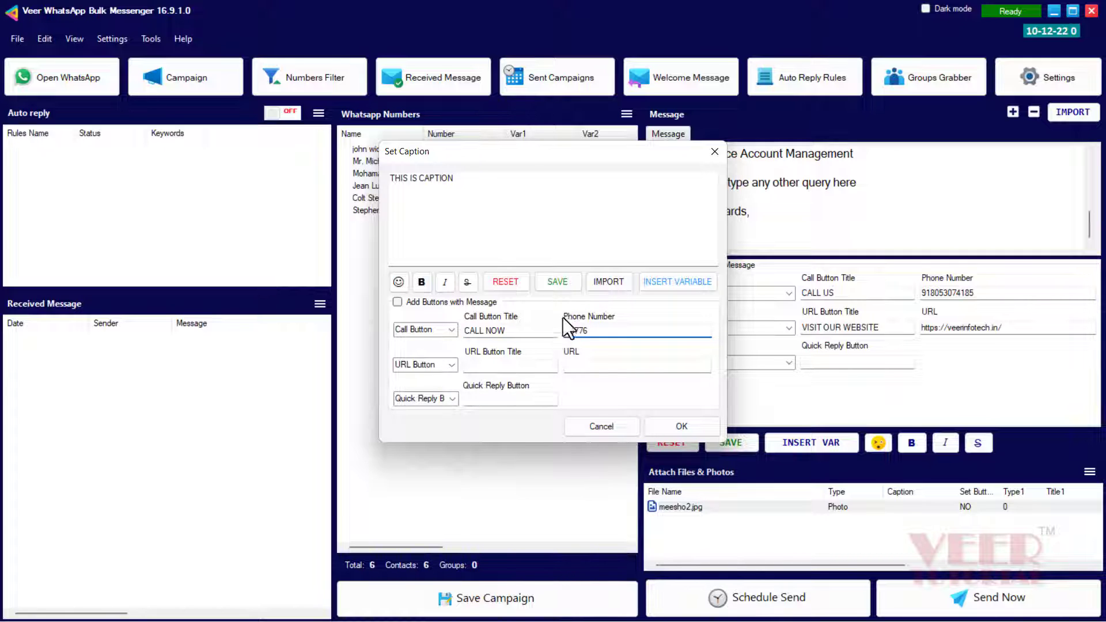
left_click(393, 305)
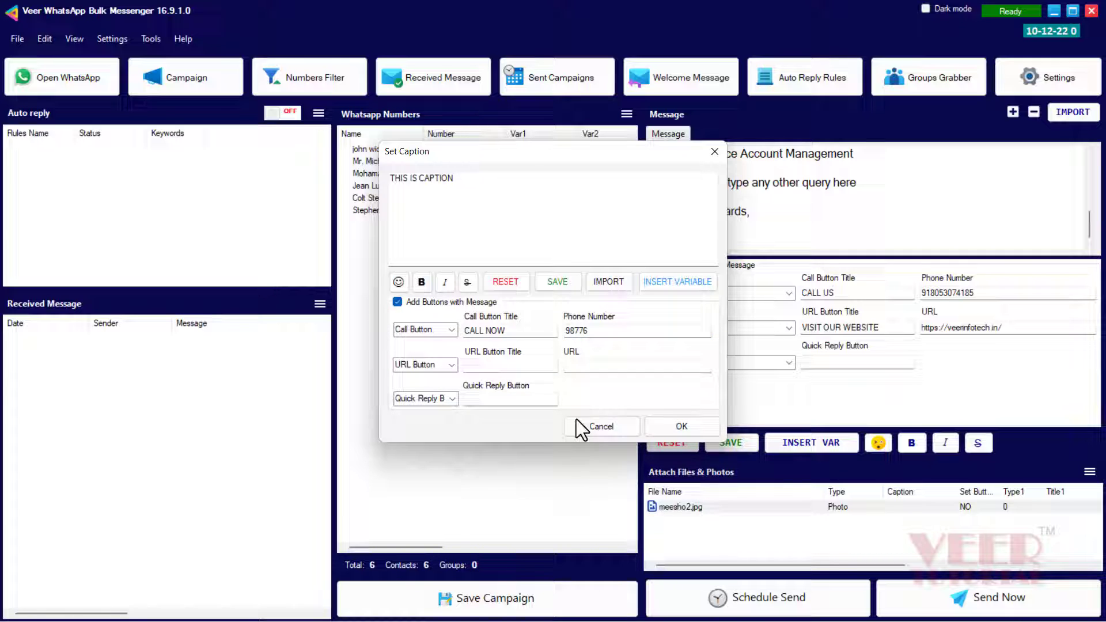
left_click(668, 427)
Clear the old text from the Message box
left_click(772, 212)
key("ctrl+a")
key("BackSpace")
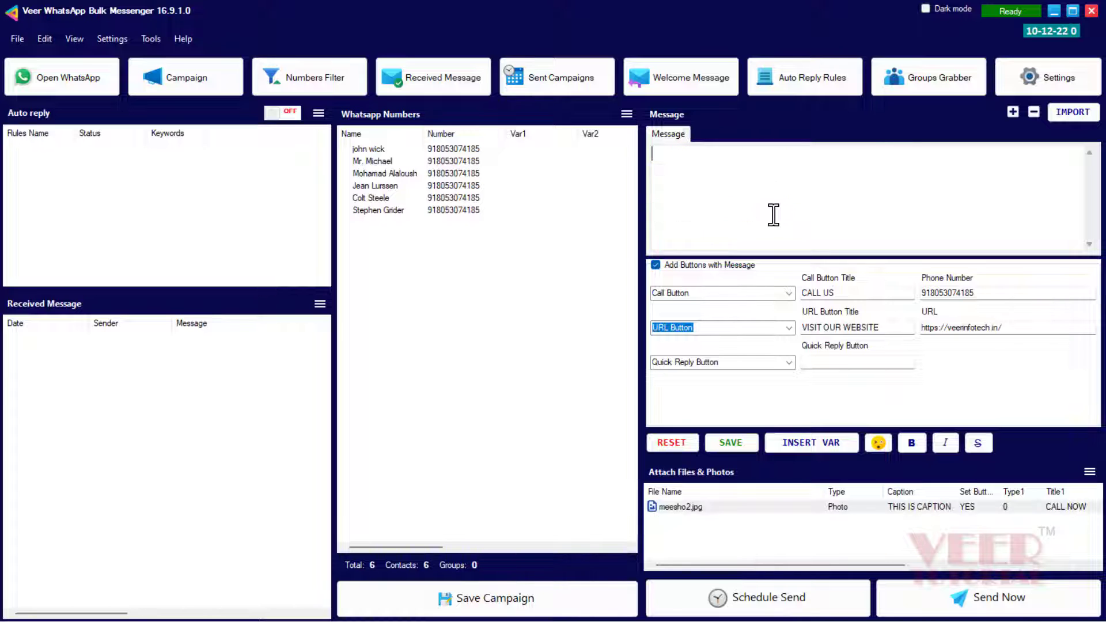
Send the captioned photo to all six contacts in Blind Mode and review delivery in WhatsApp Web
left_click(986, 601)
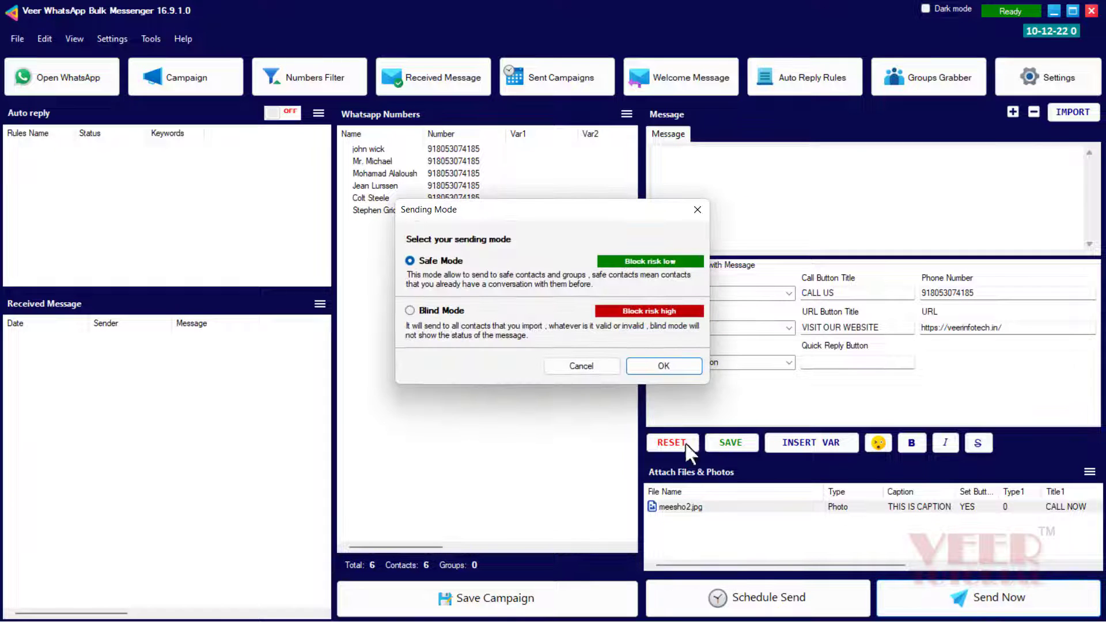
left_click(451, 310)
left_click(644, 366)
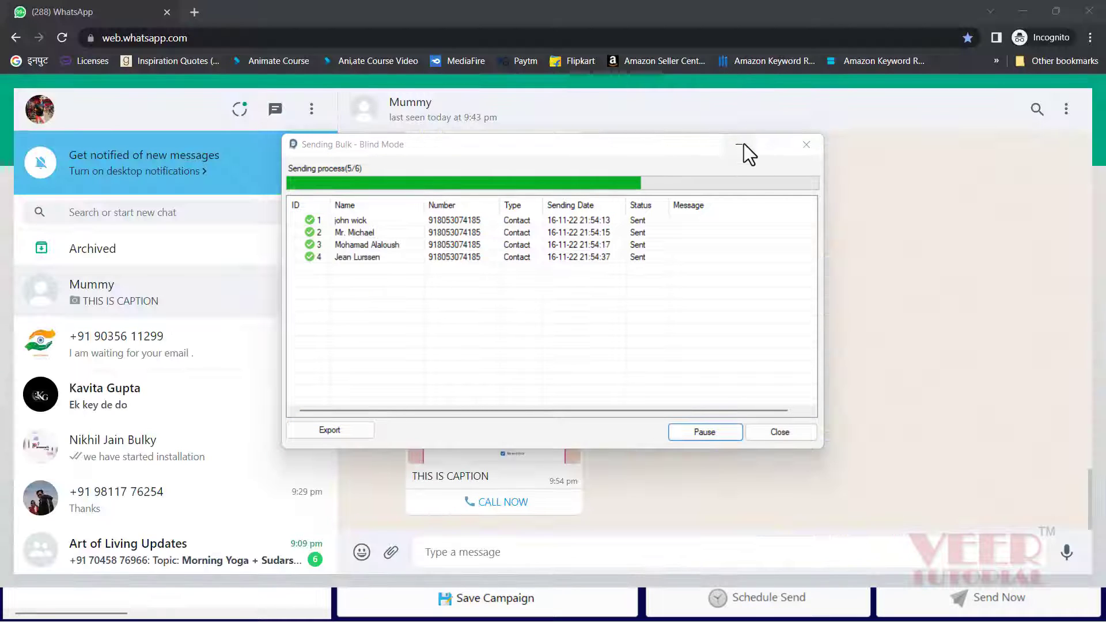
left_click(740, 258)
scroll(701, 398, "down", 2)
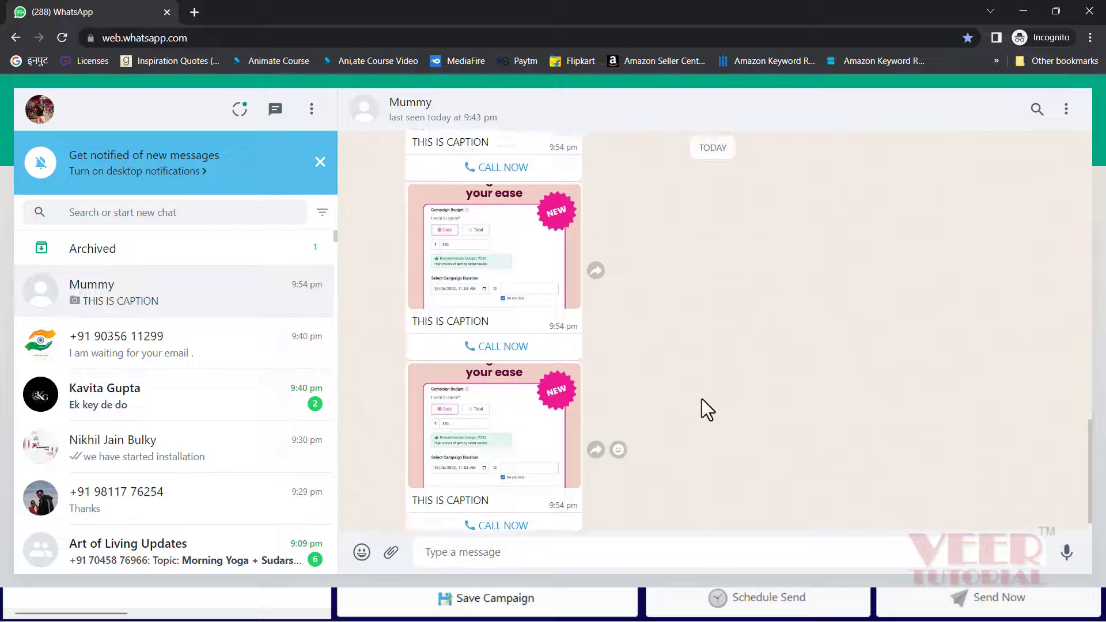
scroll(701, 399, "down", 3)
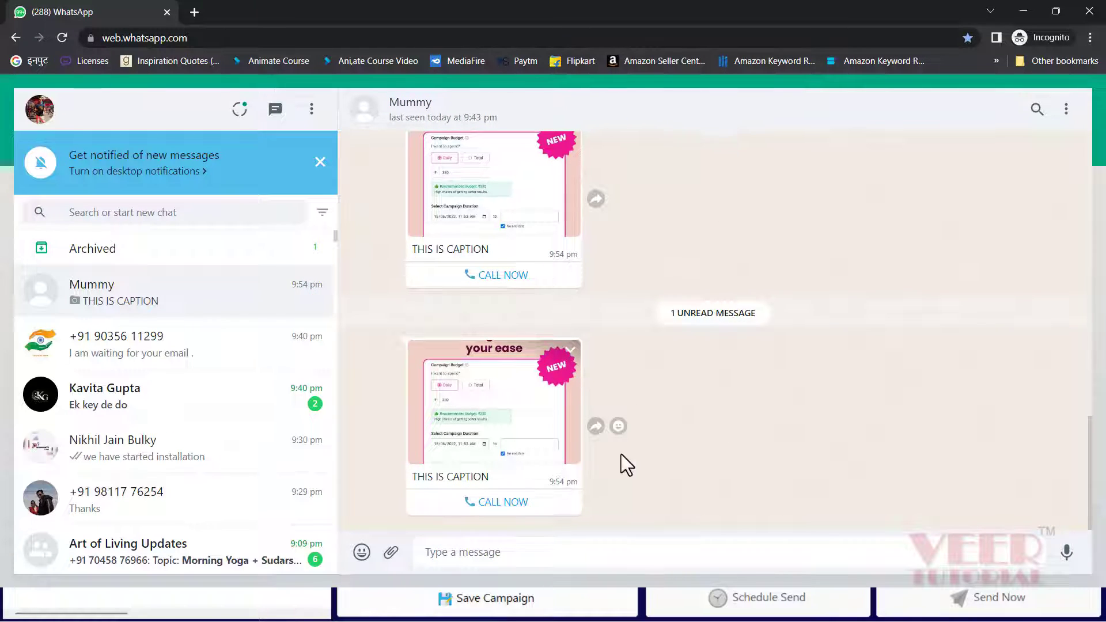
scroll(939, 450, "up", 1)
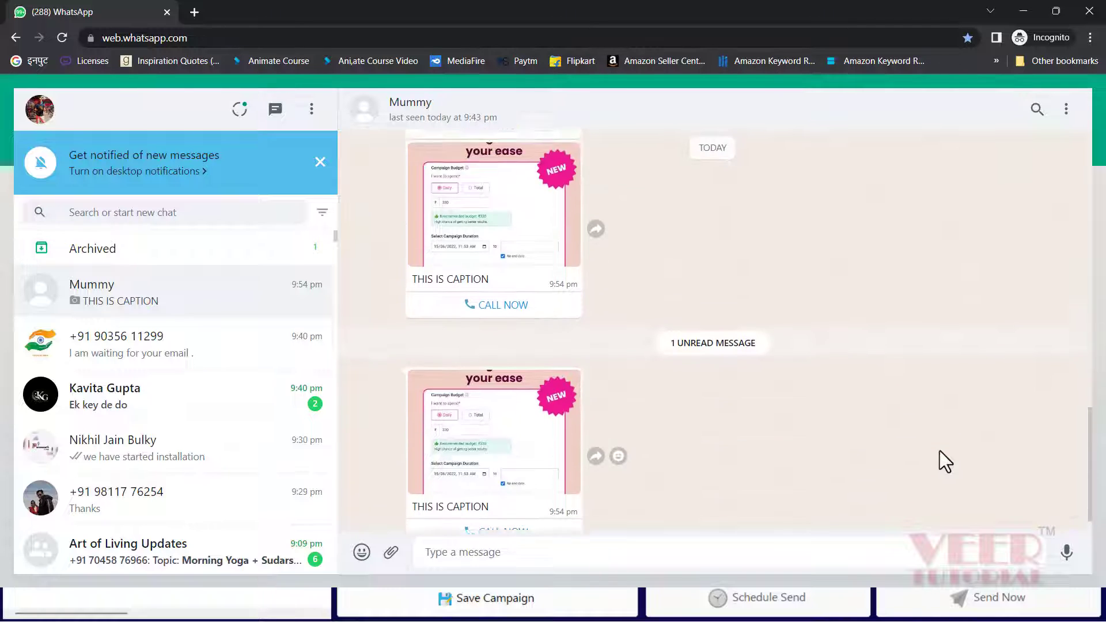
scroll(938, 450, "down", 1)
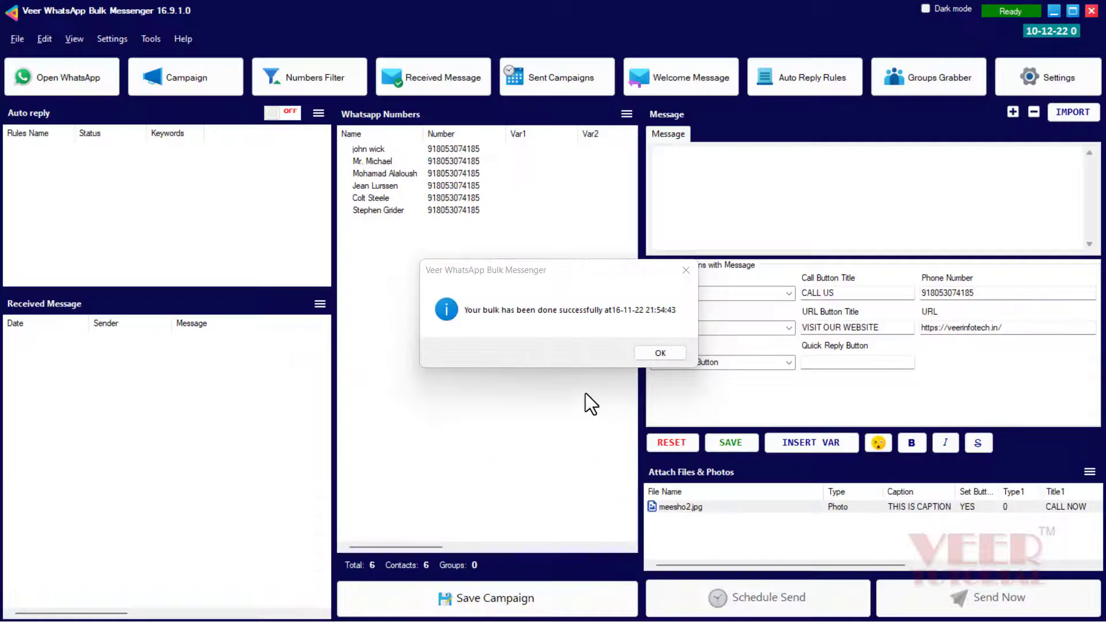
In Groups Grabber, fetch groups, grab the ticked group's contacts and export them to a saved file
left_click(658, 352)
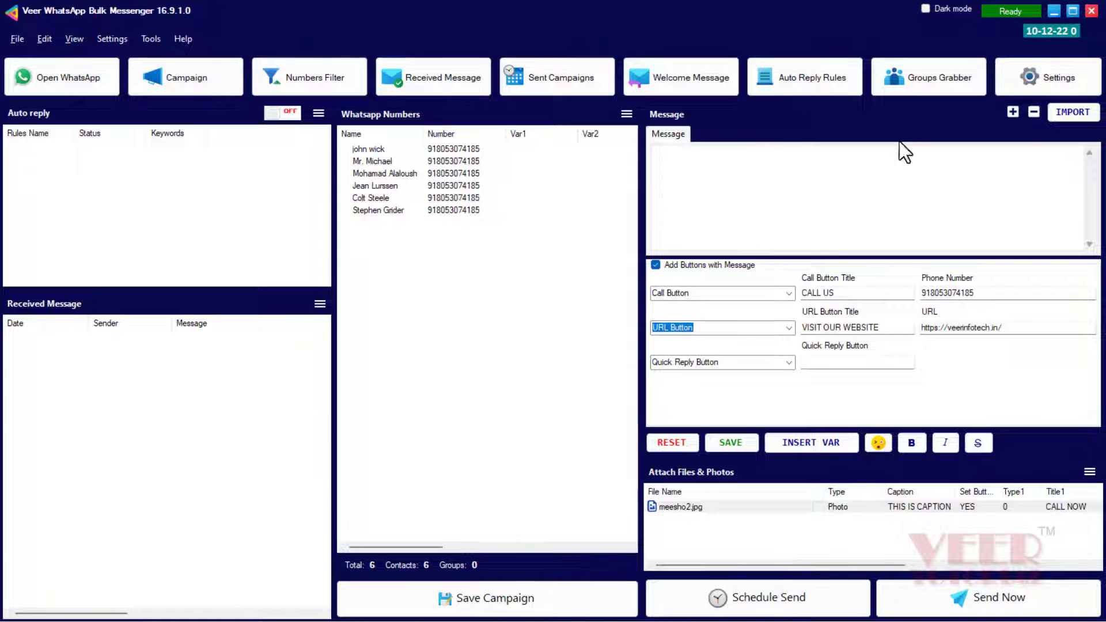
left_click(910, 86)
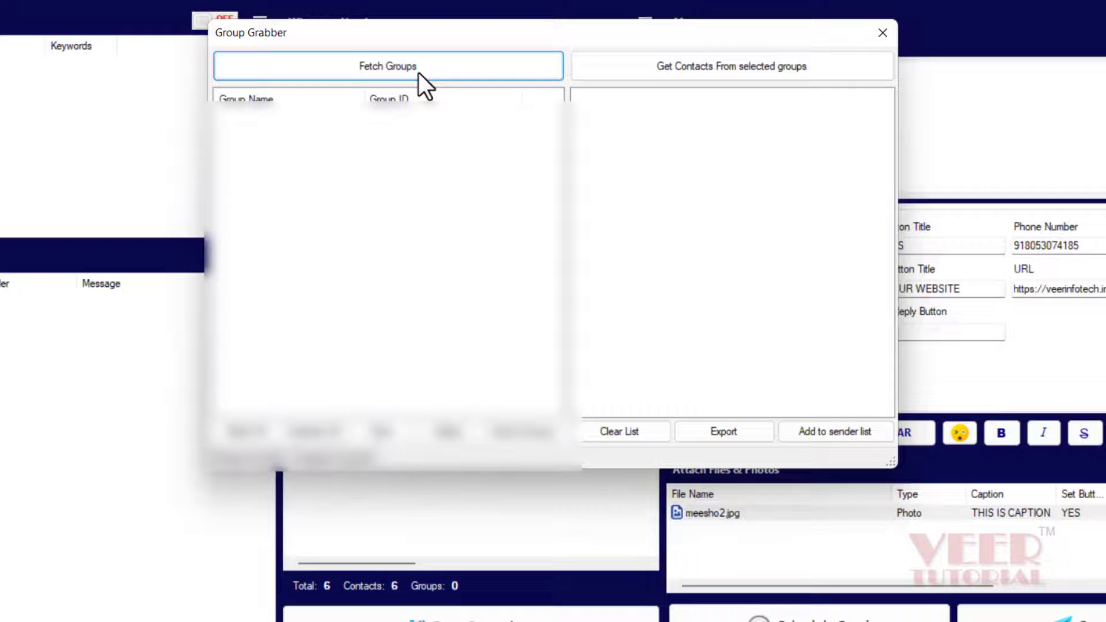
left_click(418, 73)
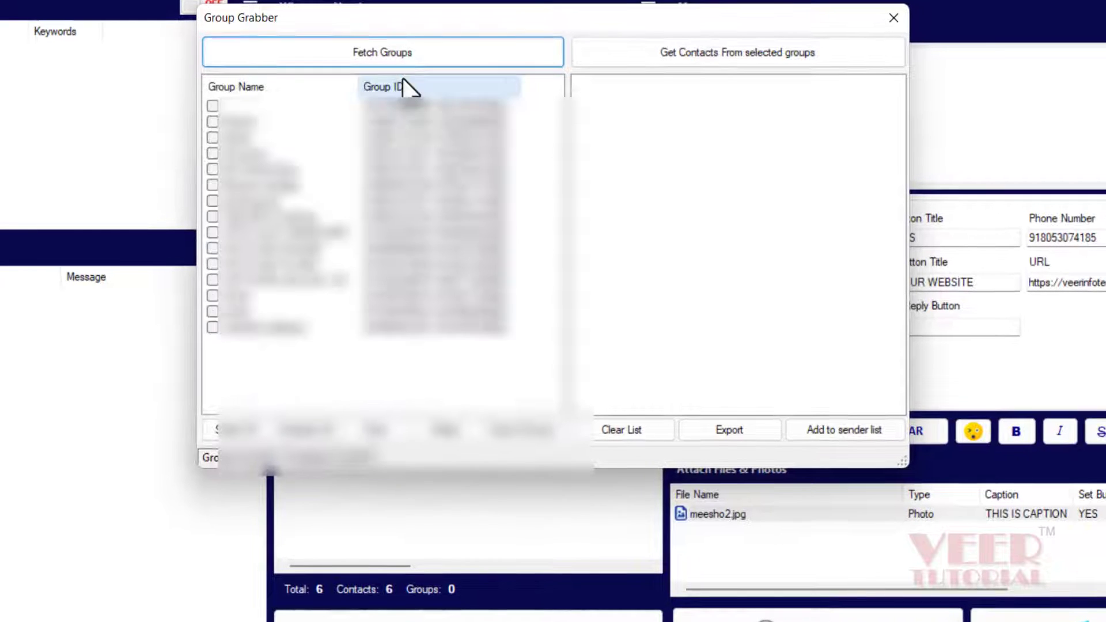
left_click(717, 53)
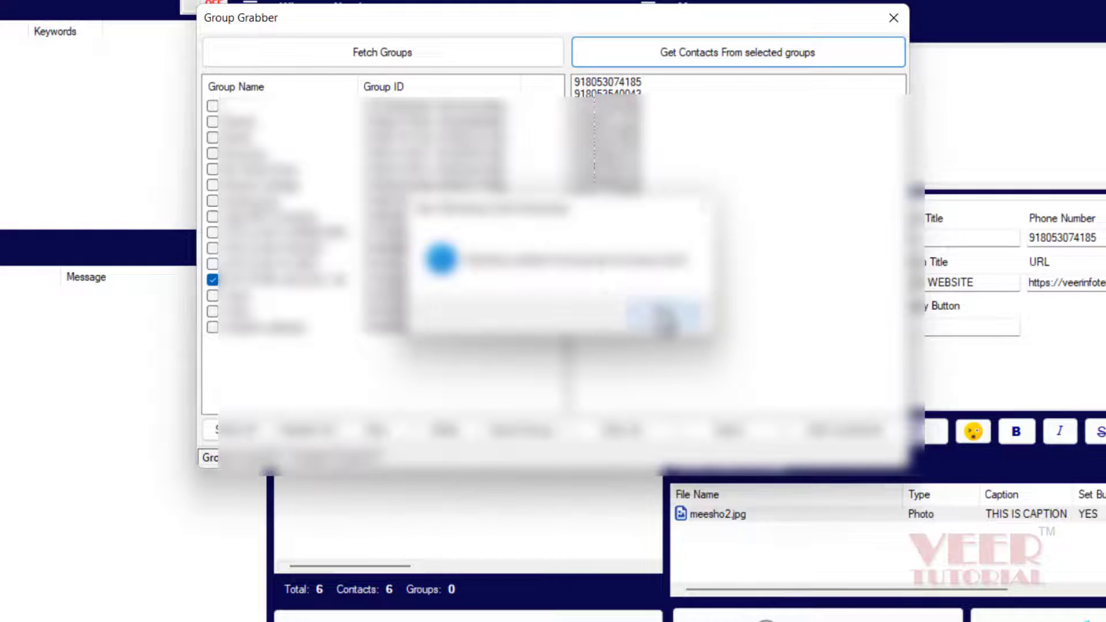
left_click(665, 313)
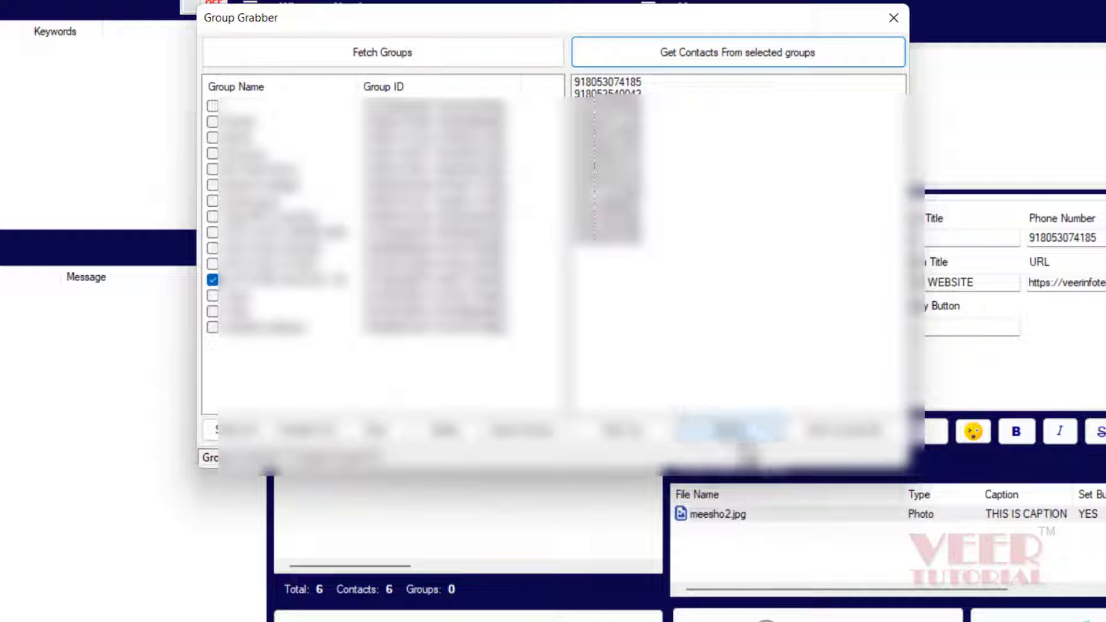
left_click(731, 430)
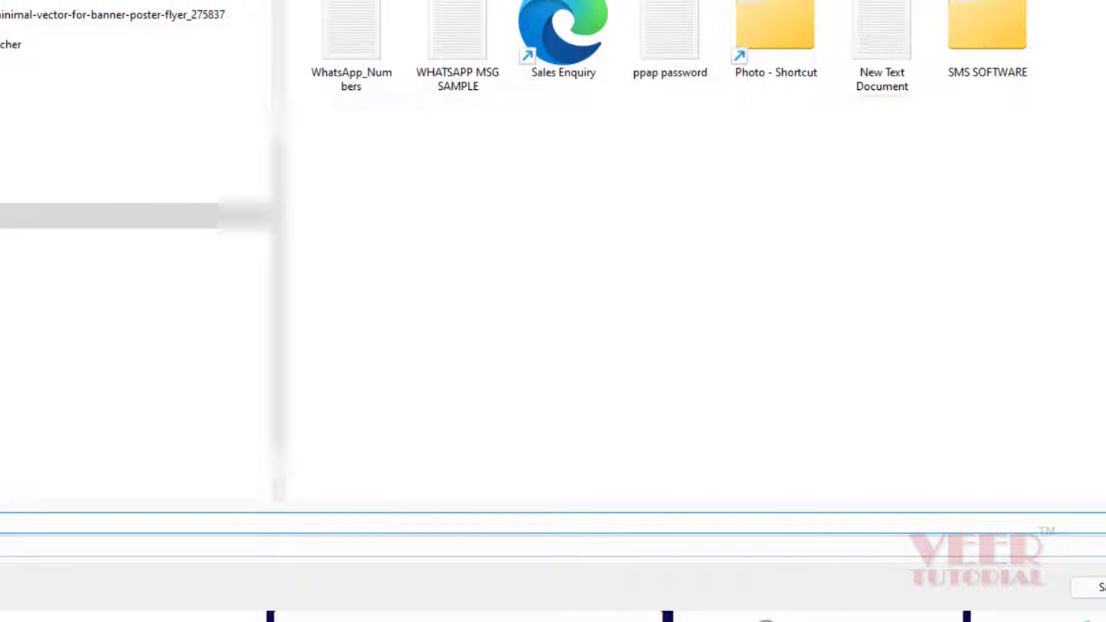
left_click(1097, 587)
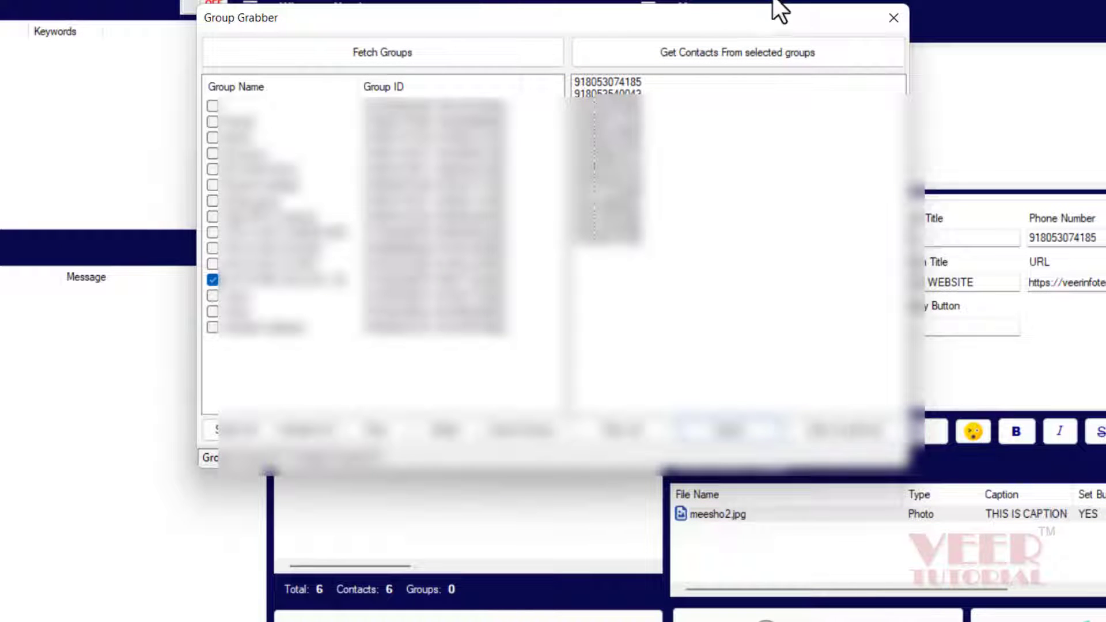